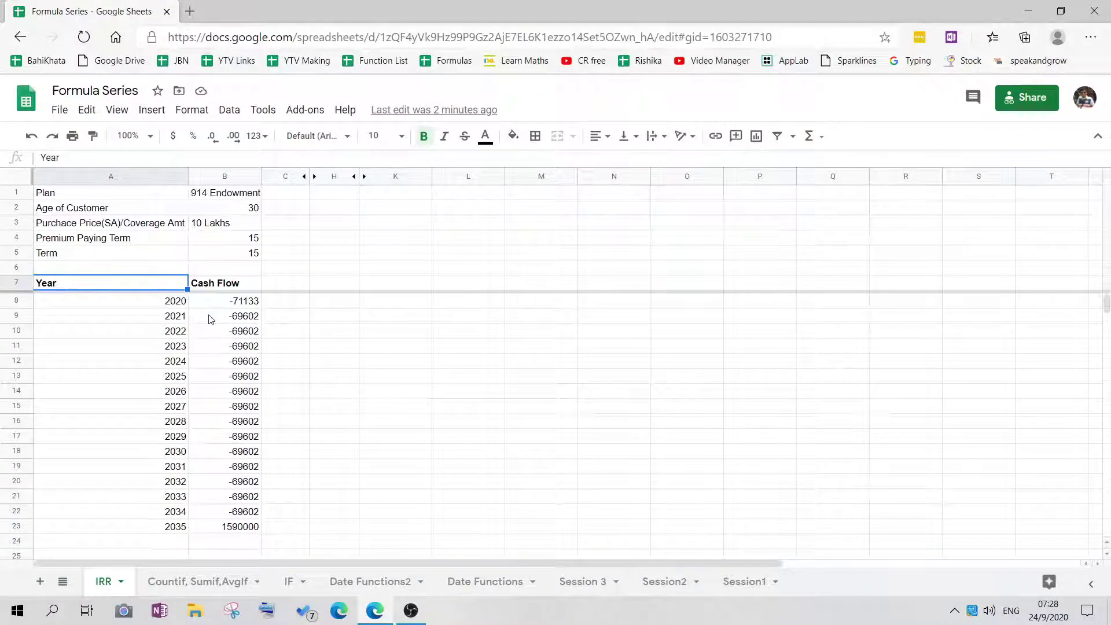
- Review the 914 Endowment inputs (age 30, 10 Lakhs, 15-year premium term) and its cash flows
{"action": "left_click", "coordinate": [130, 197]}
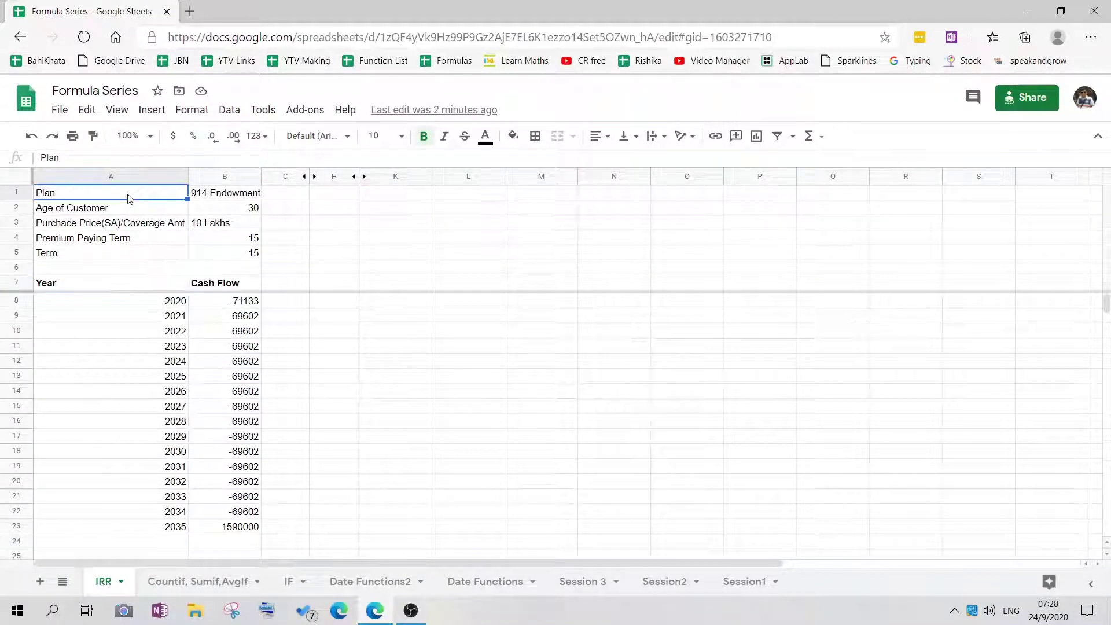
{"action": "left_click", "coordinate": [203, 197]}
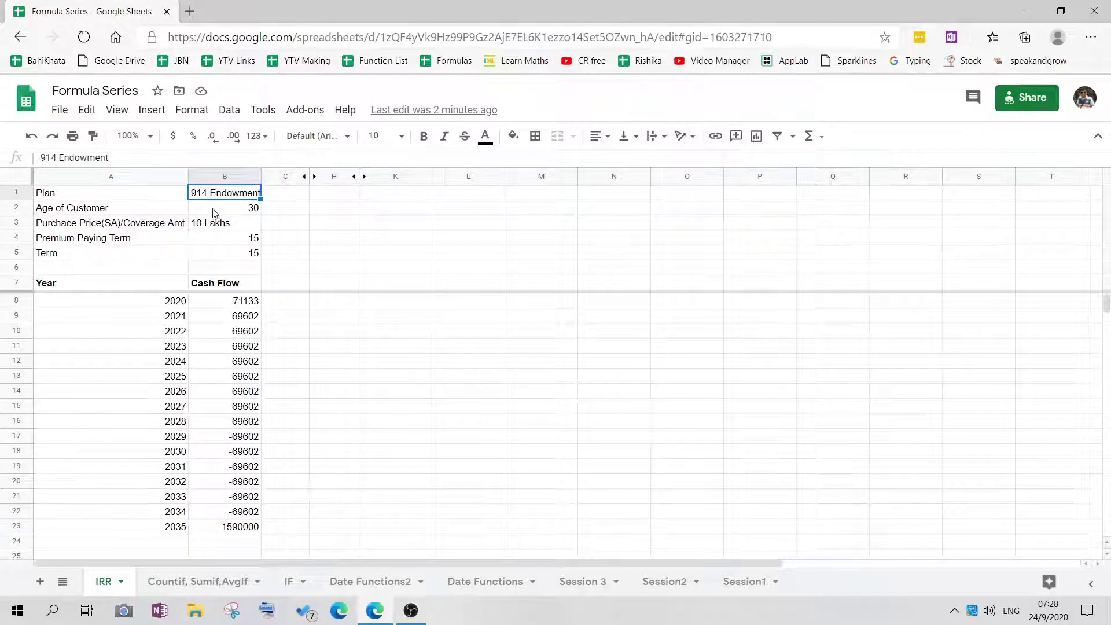
{"action": "left_click", "coordinate": [220, 212]}
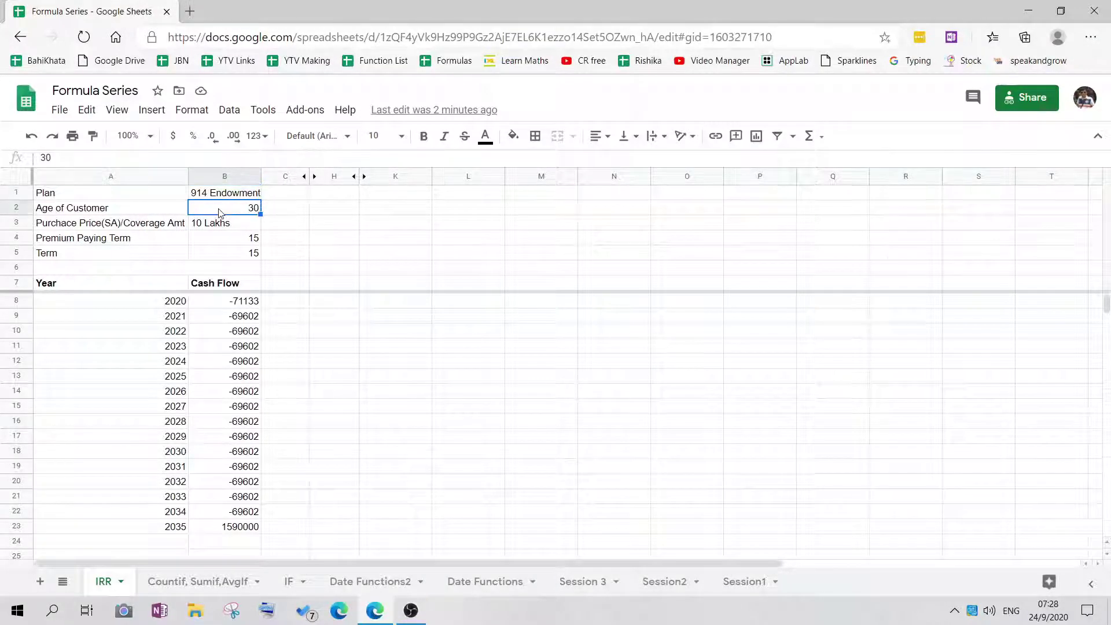
{"action": "left_click", "coordinate": [146, 227]}
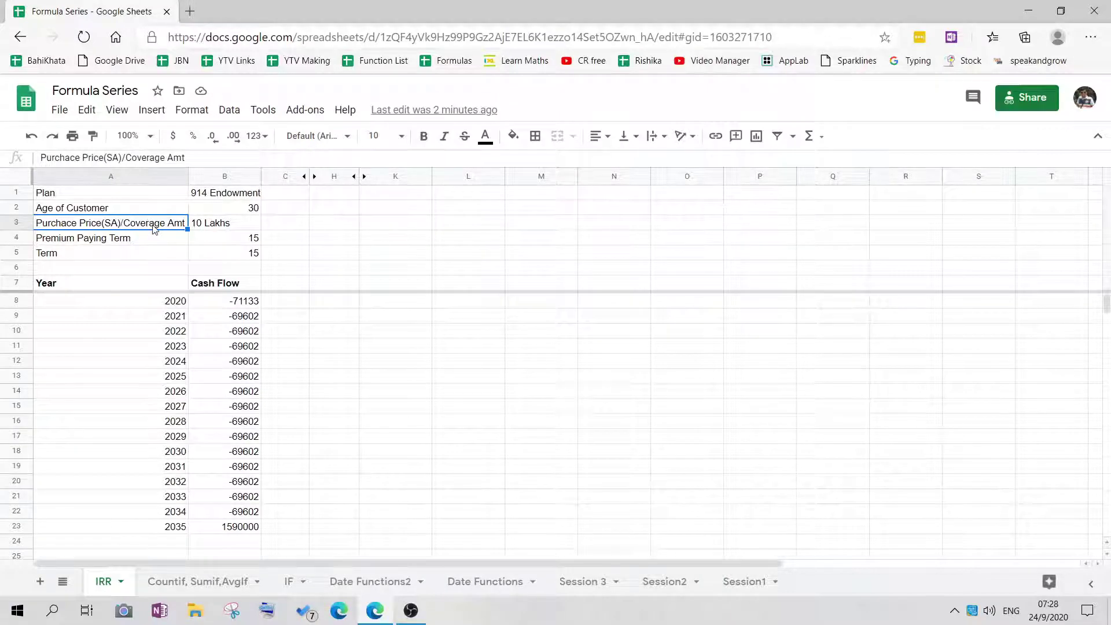
{"action": "left_click", "coordinate": [209, 228]}
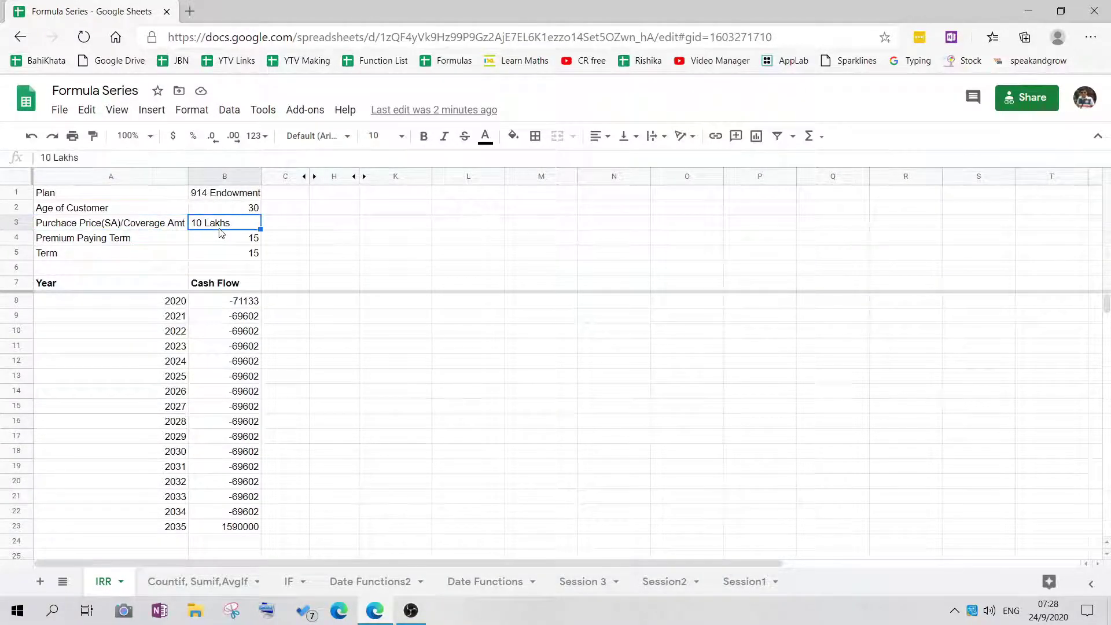
{"action": "left_click", "coordinate": [148, 244]}
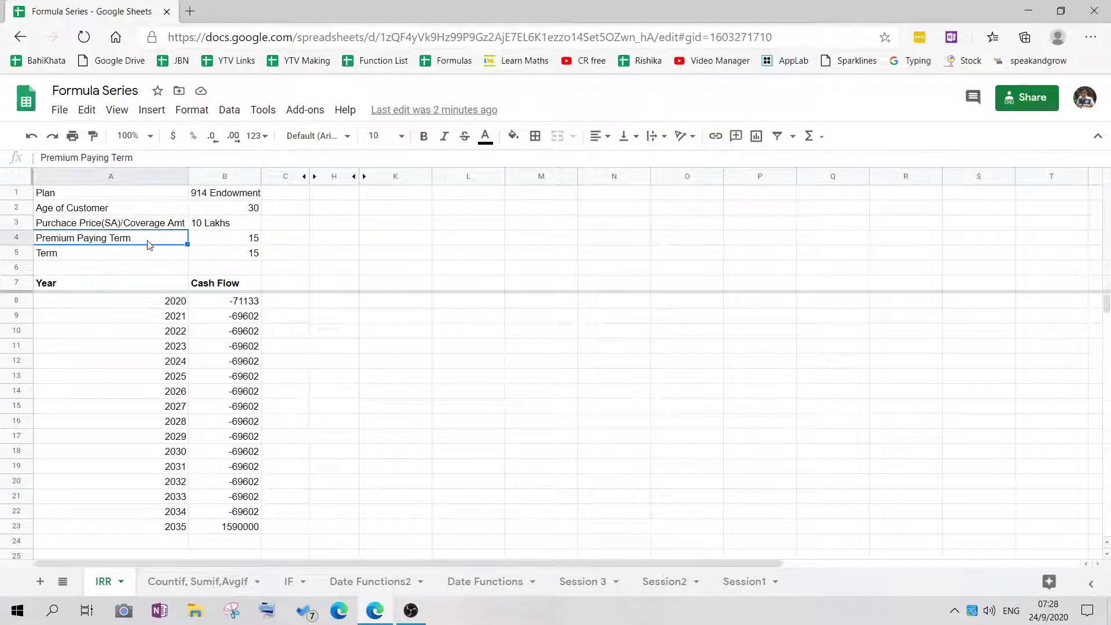
{"action": "left_click", "coordinate": [230, 241]}
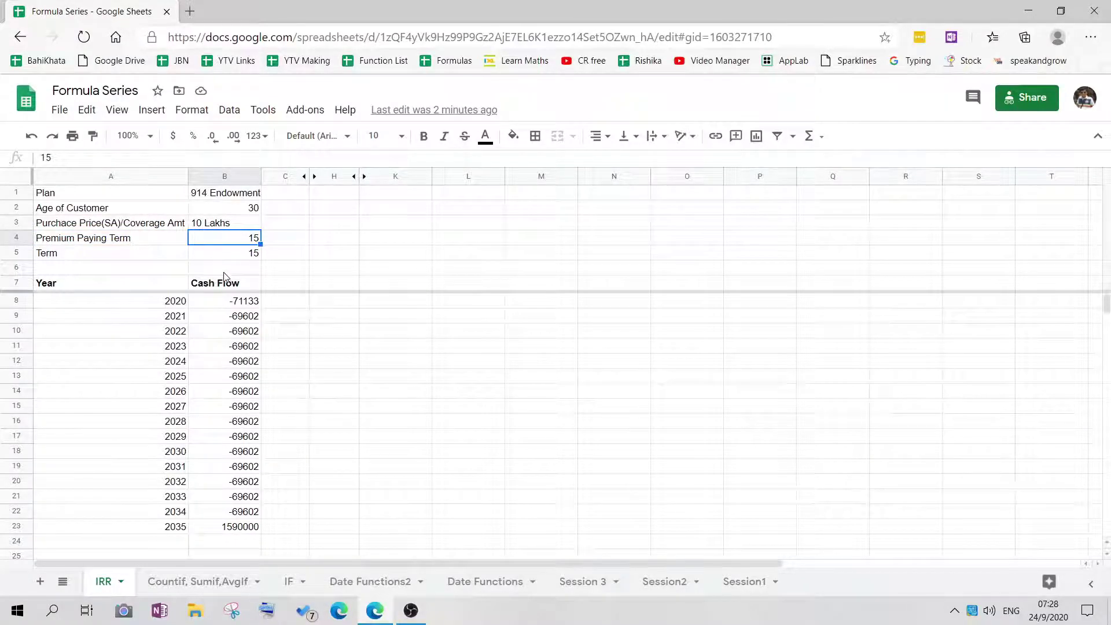
{"action": "left_click", "coordinate": [138, 255]}
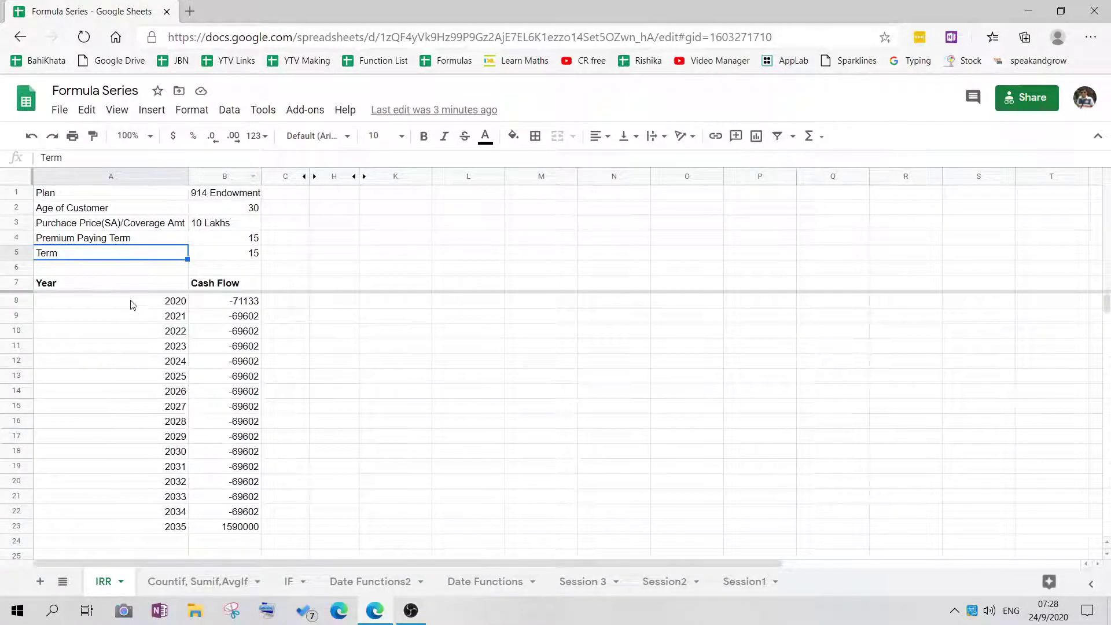
{"action": "left_click", "coordinate": [224, 302]}
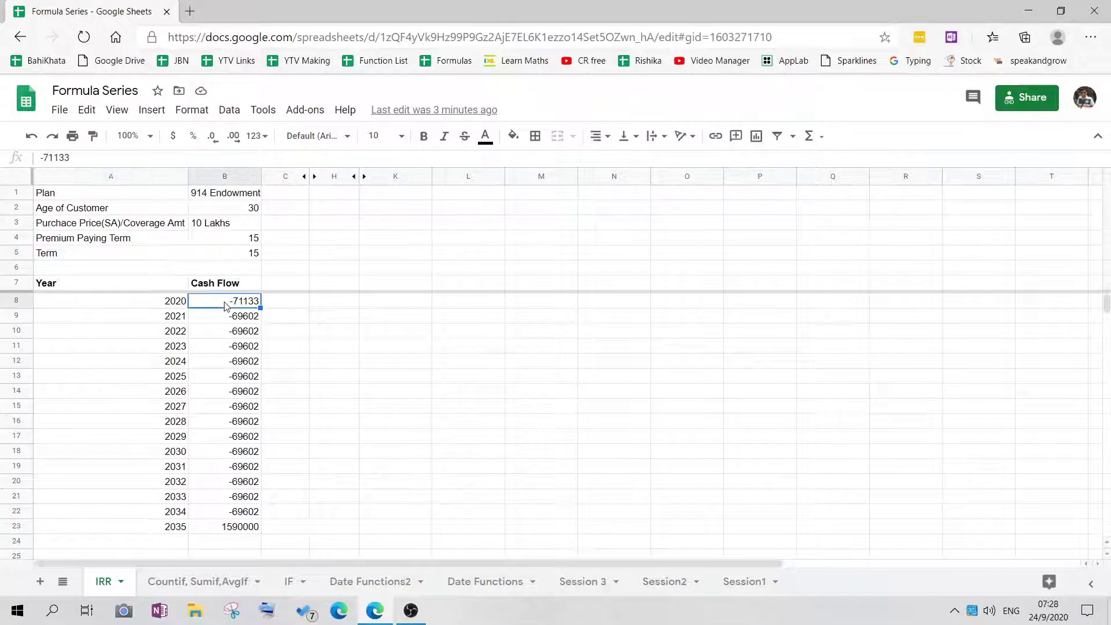
{"action": "left_click", "coordinate": [249, 319]}
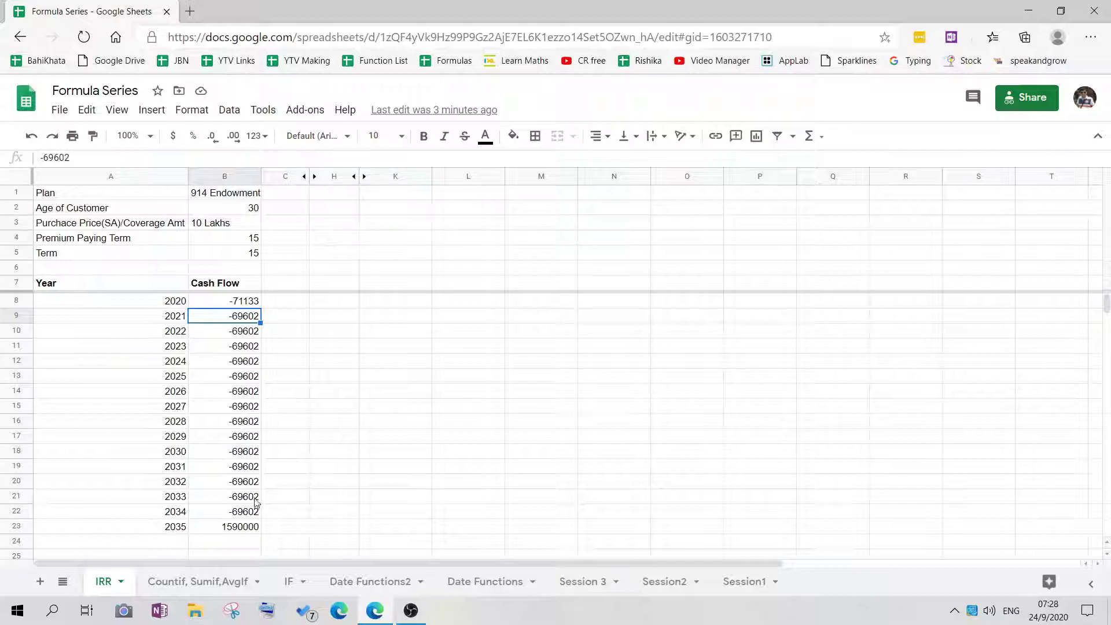
{"action": "left_click", "coordinate": [237, 529]}
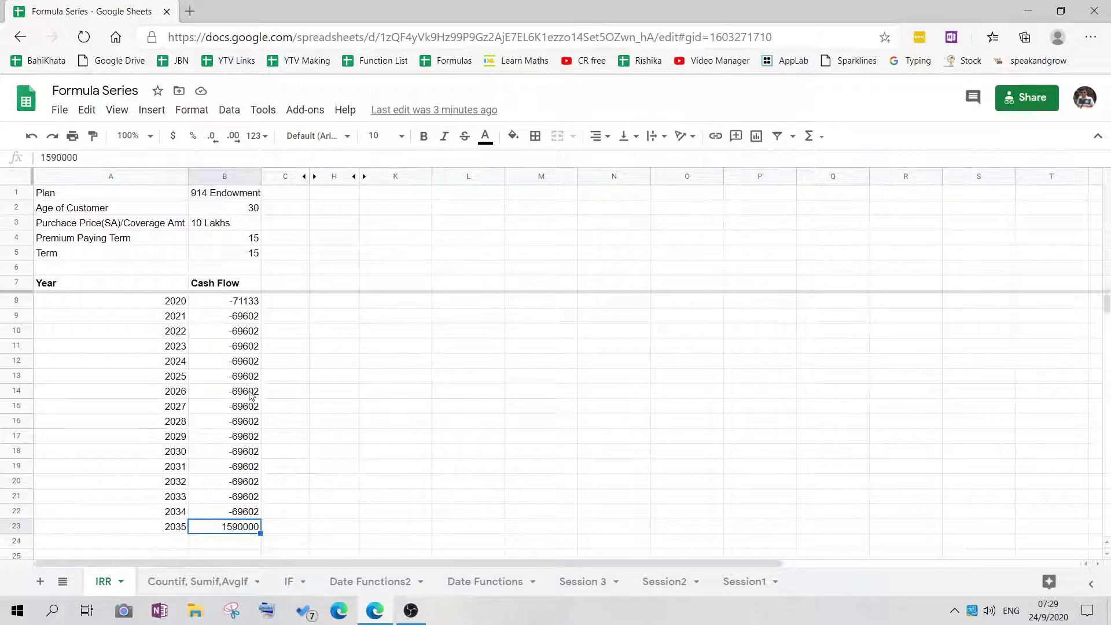
- Enter =IRR(B8:B23) in B24 to get the 5.07% return
{"action": "left_click", "coordinate": [222, 545]}
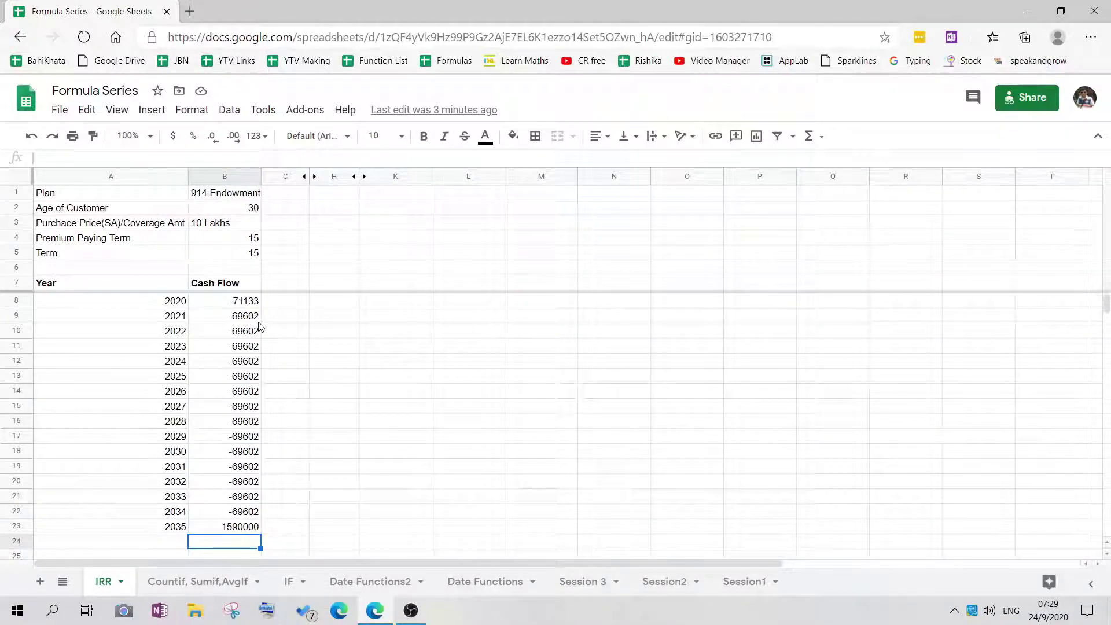
{"action": "type", "text": "=irr"}
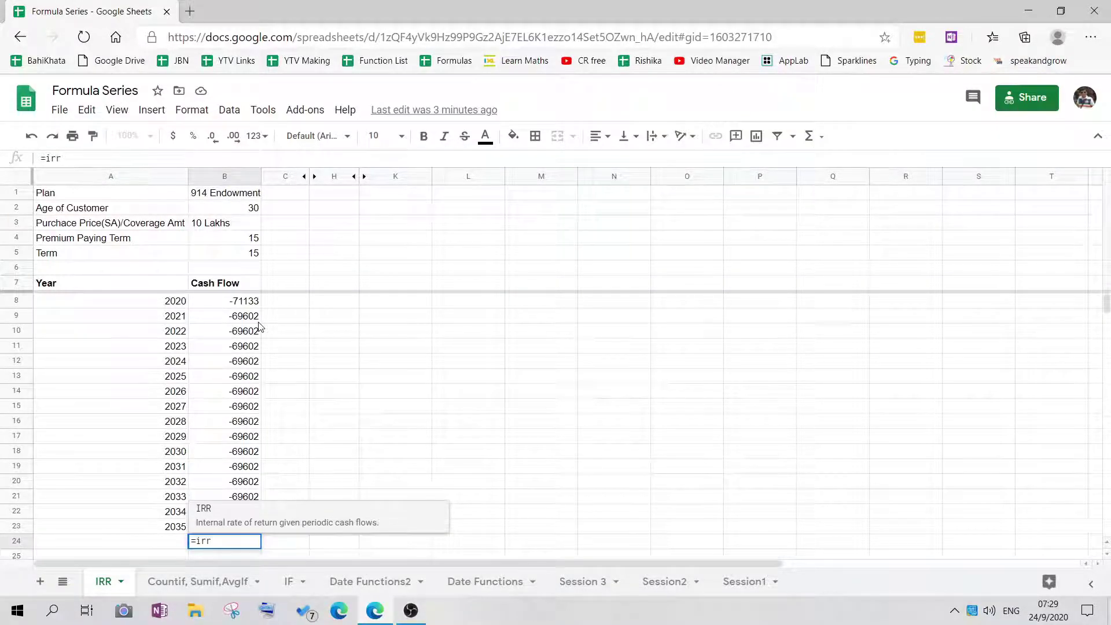
{"action": "left_click", "coordinate": [227, 511]}
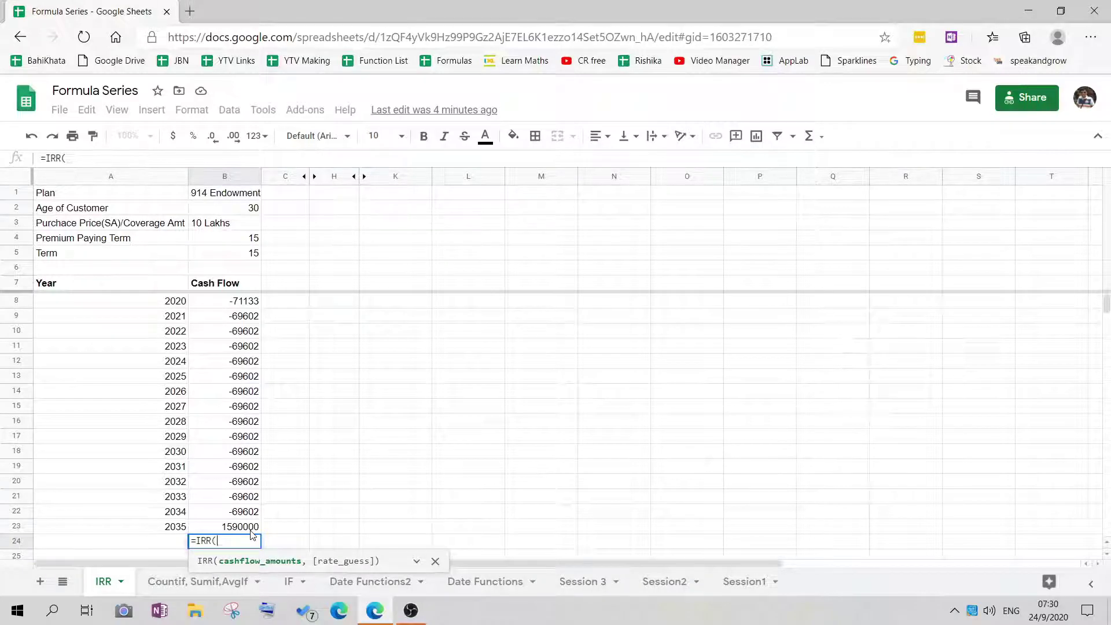
{"action": "left_click_drag", "start_coordinate": [231, 301], "coordinate": [238, 533]}
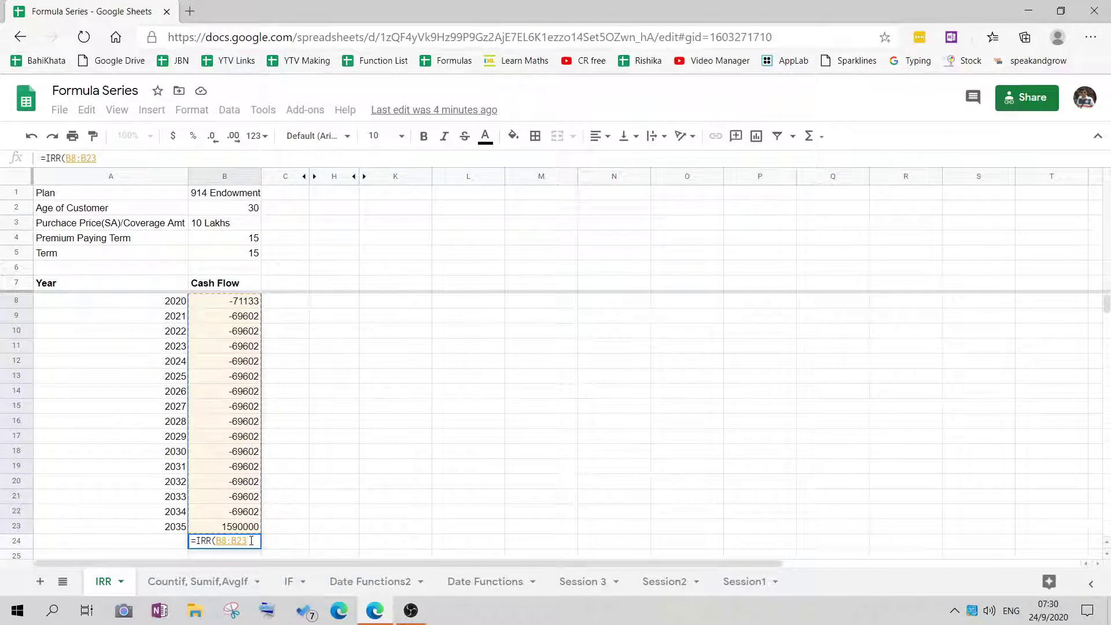
{"action": "type", "text": ")"}
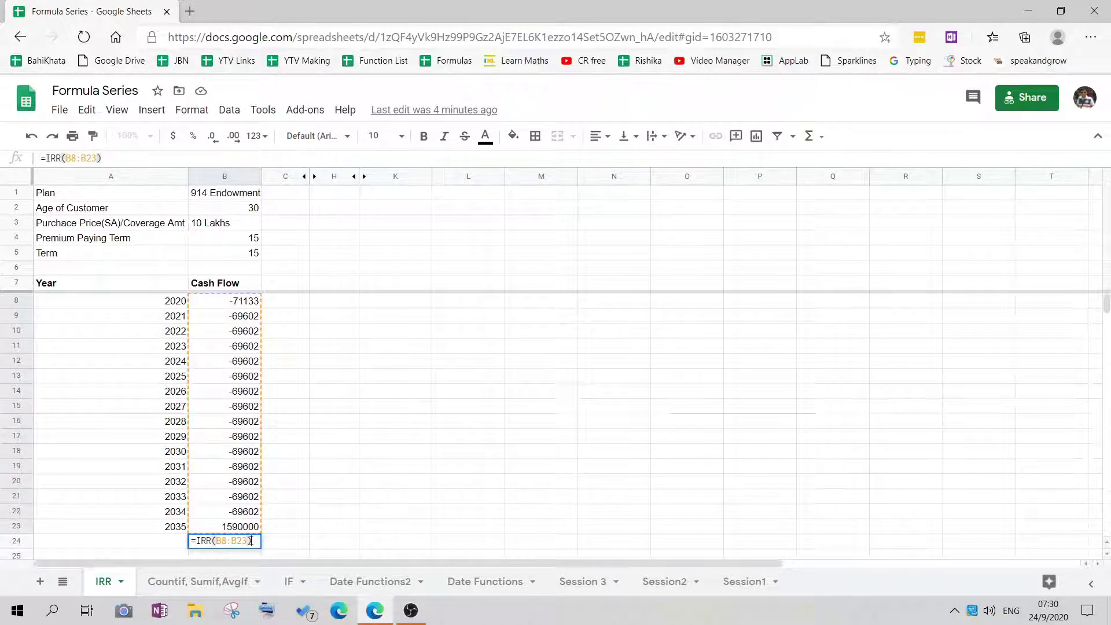
{"action": "key", "text": "Return"}
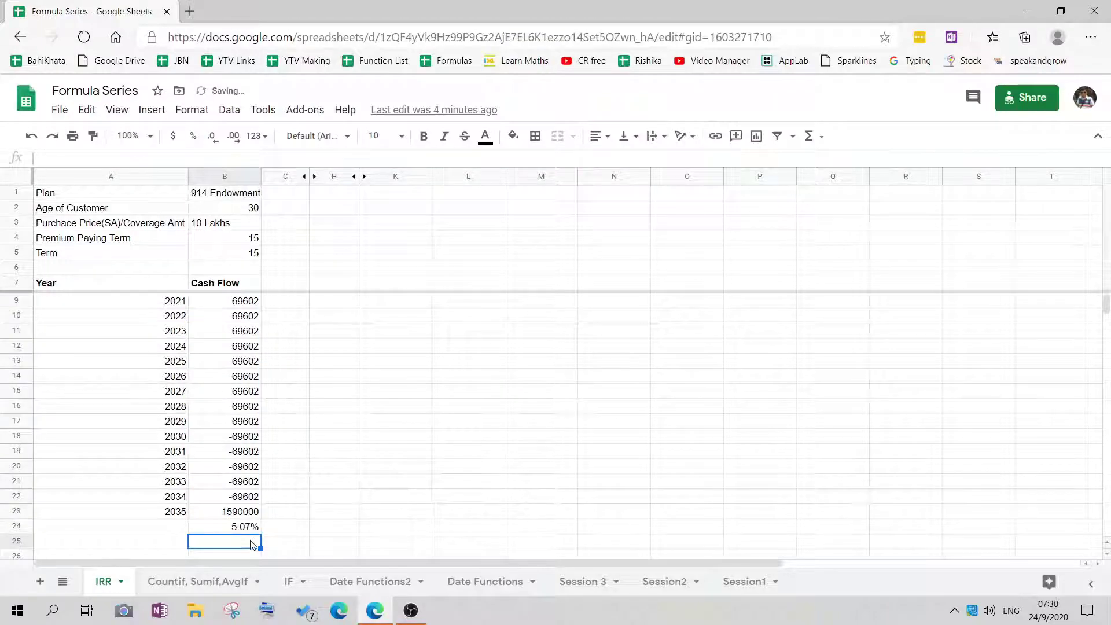
{"action": "key", "text": "Up"}
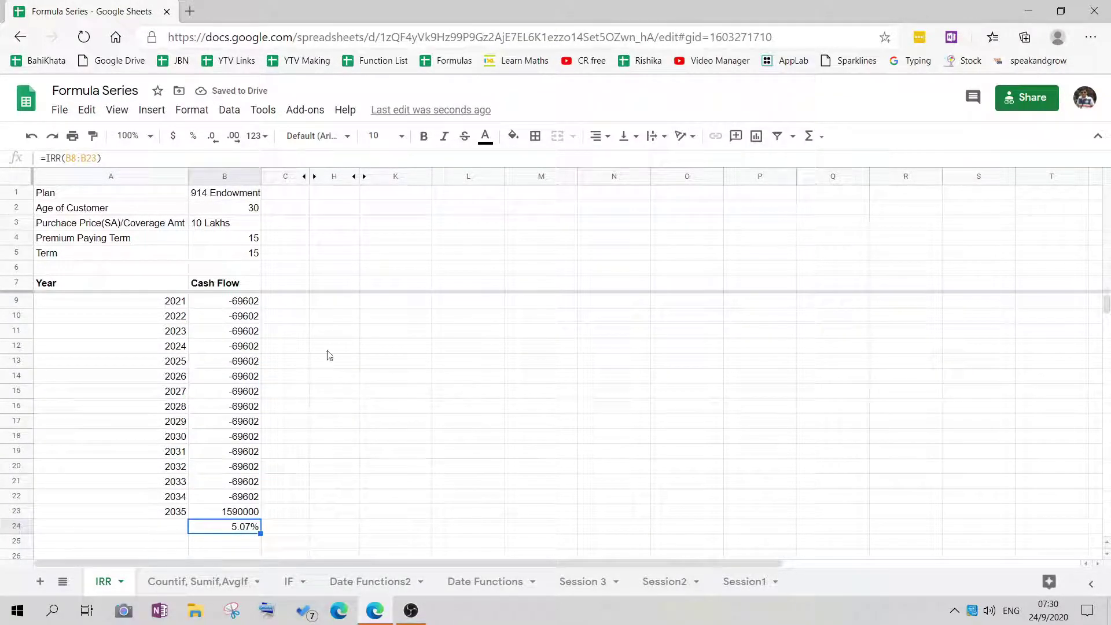
{"action": "scroll", "coordinate": [236, 379], "scroll_direction": "up", "scroll_amount": 1}
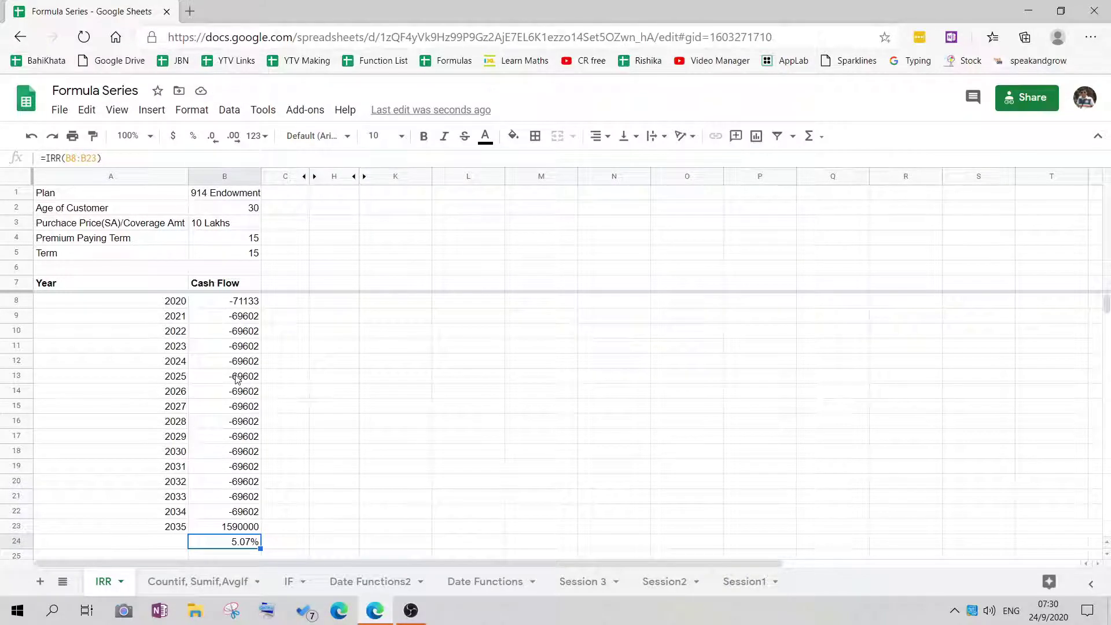
- Step through the column B cash flows to B24, then undo to reveal hidden columns D–G
{"action": "left_click", "coordinate": [229, 304]}
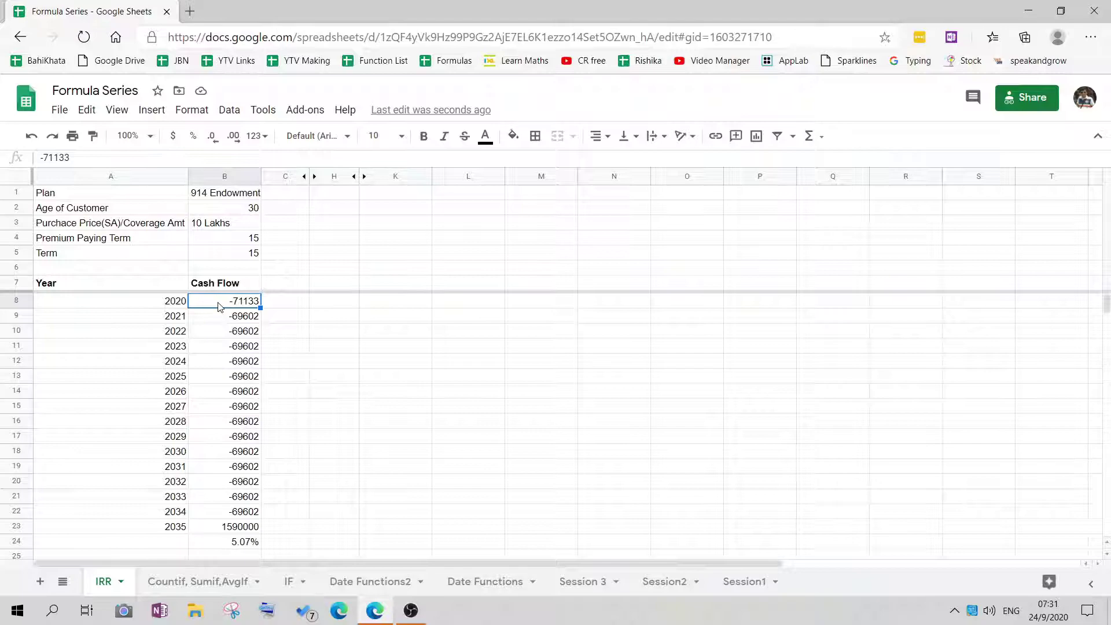
{"action": "key", "text": "Down"}
{"action": "key", "text": "Up"}
{"action": "key", "text": "ctrl+Down"}
{"action": "key", "text": "Down"}
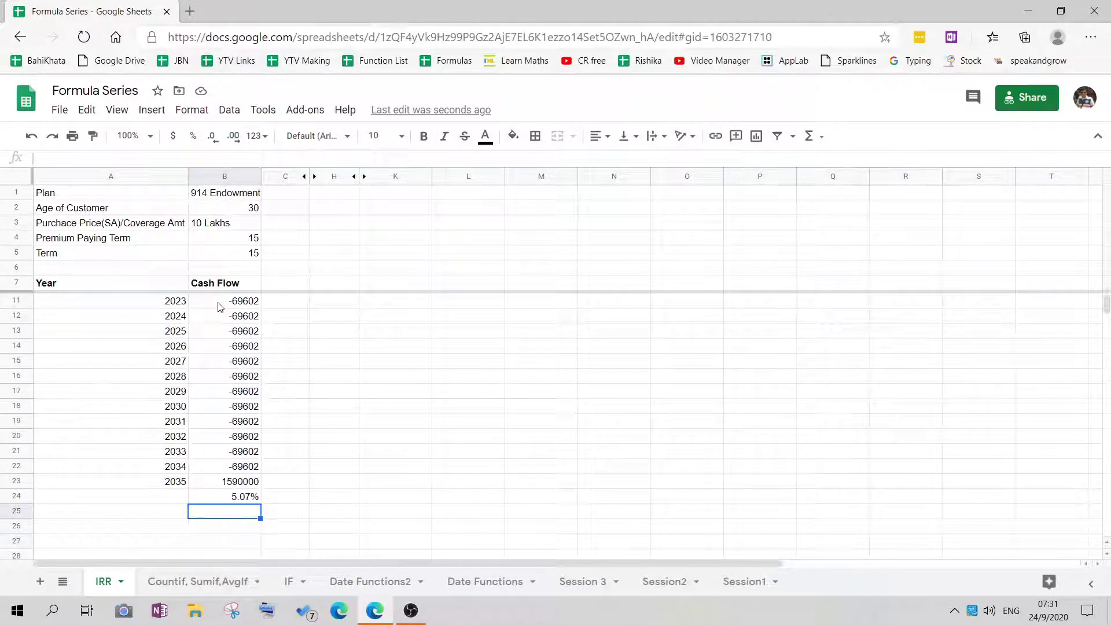
{"action": "key", "text": "Up"}
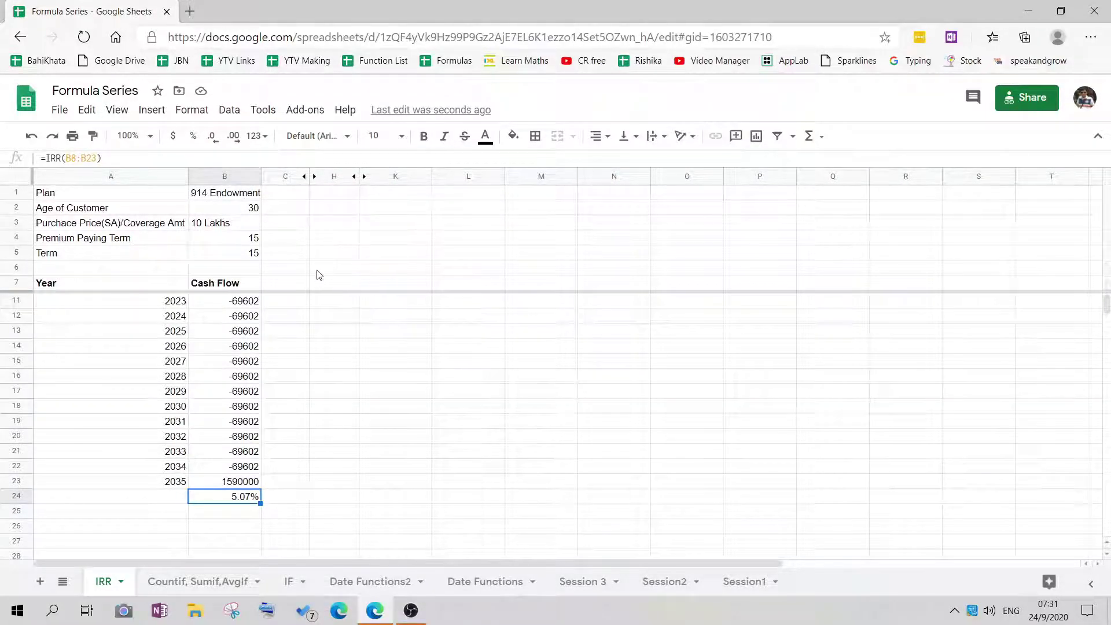
{"action": "key", "text": "ctrl+z"}
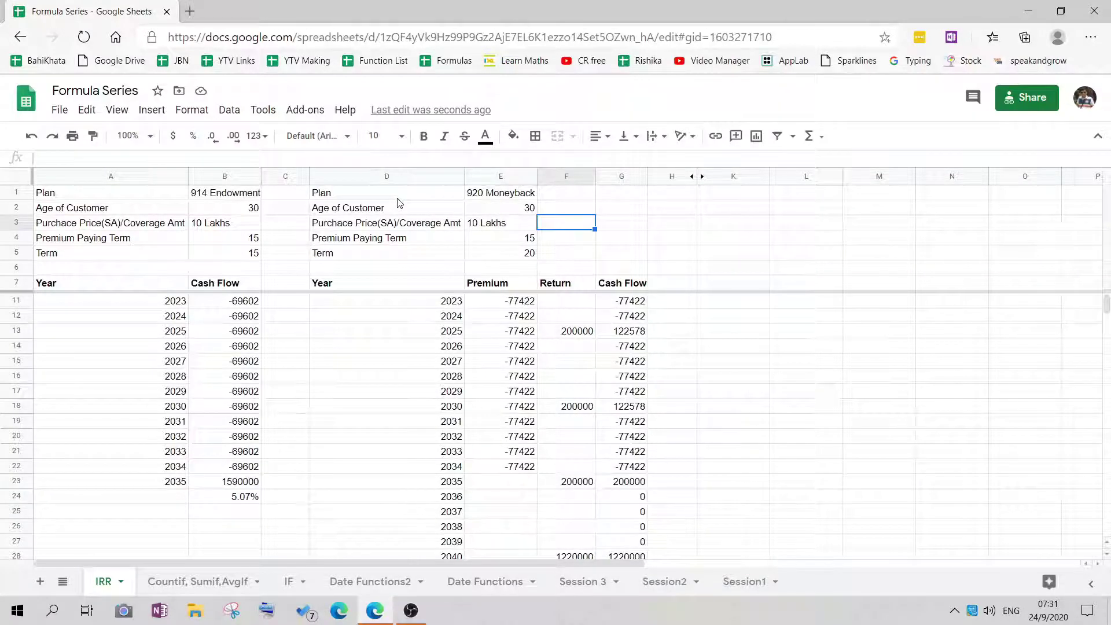
{"action": "left_click", "coordinate": [502, 194]}
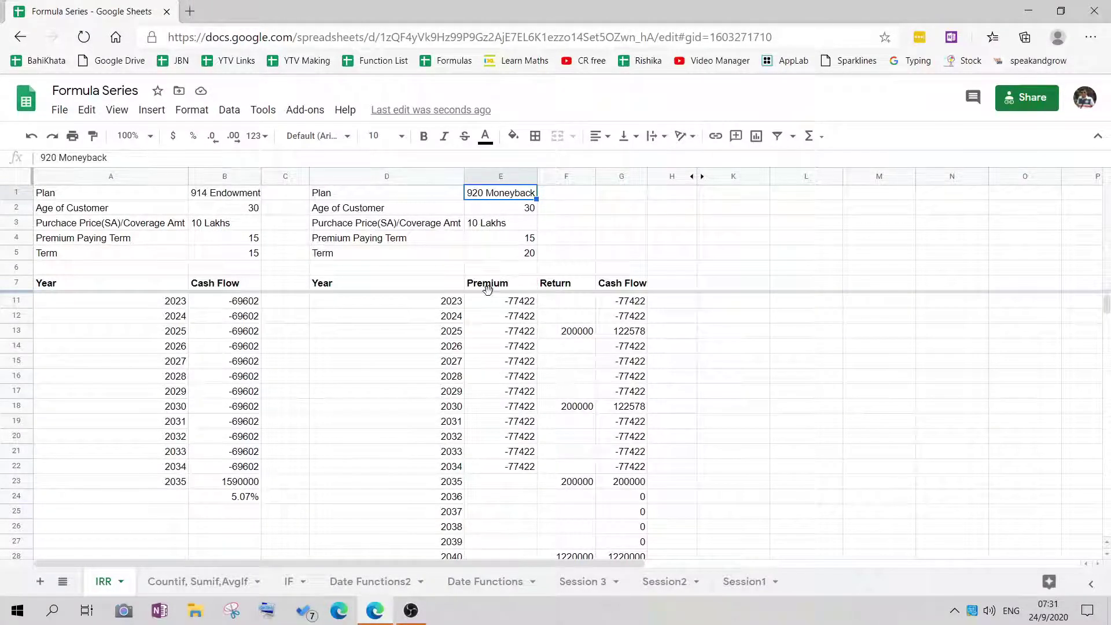
{"action": "left_click", "coordinate": [567, 335]}
{"action": "scroll", "coordinate": [560, 392], "scroll_direction": "up", "scroll_amount": 1}
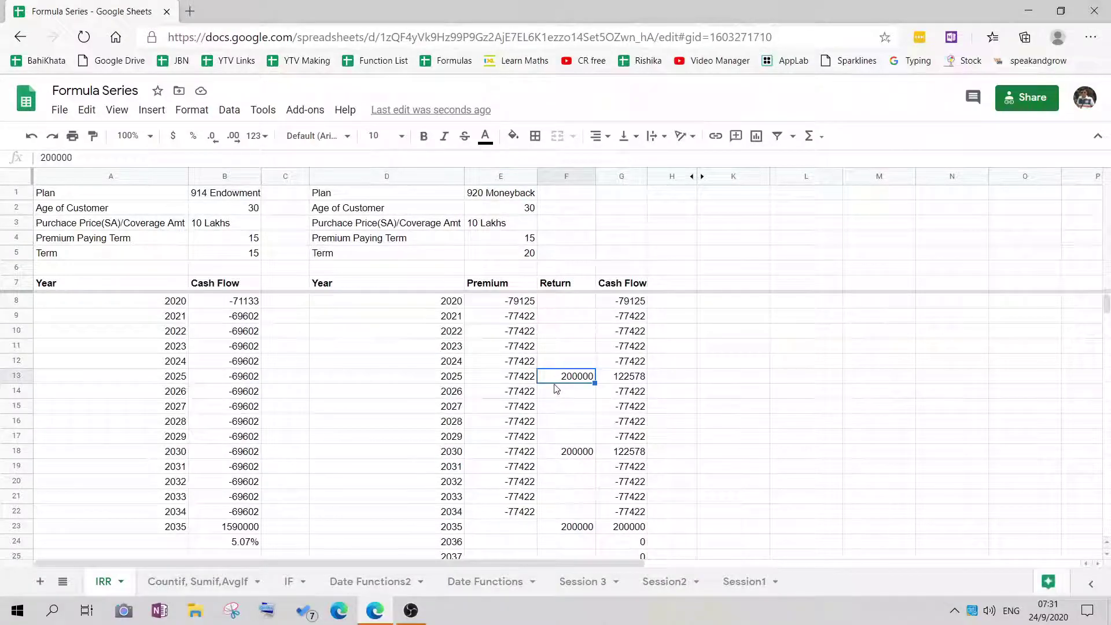
{"action": "left_click", "coordinate": [453, 304]}
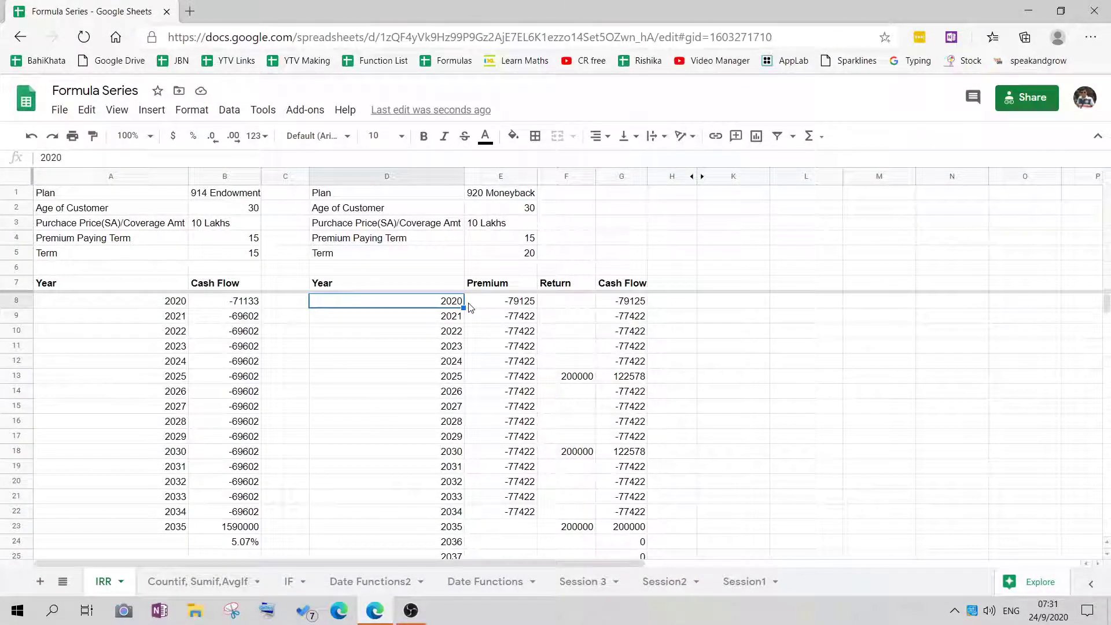
{"action": "left_click", "coordinate": [449, 379]}
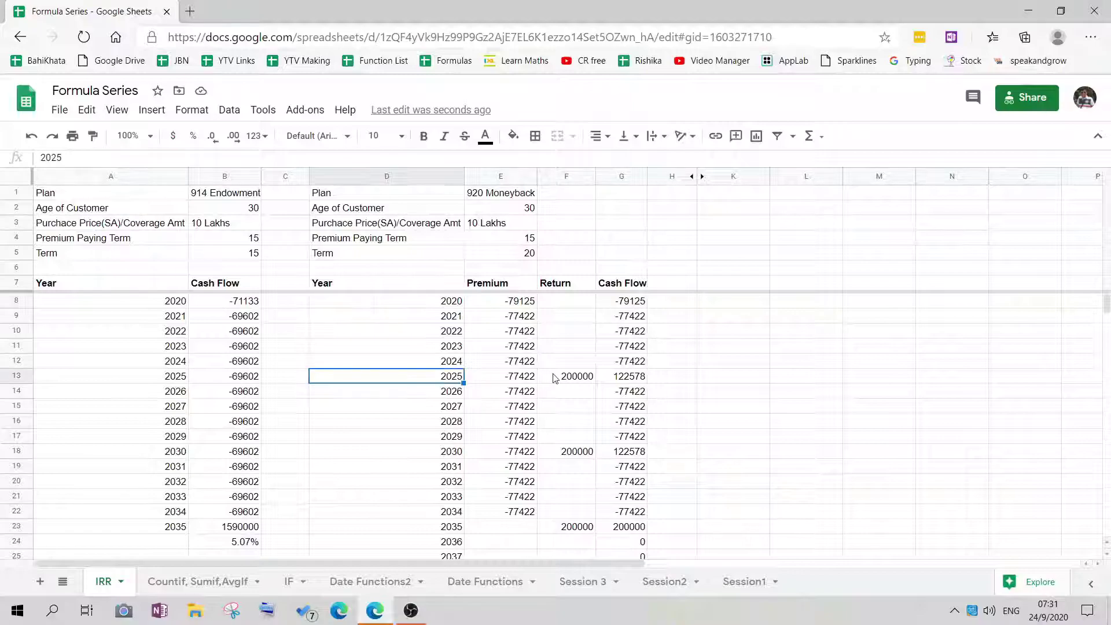
{"action": "left_click", "coordinate": [577, 379]}
{"action": "left_click", "coordinate": [451, 452]}
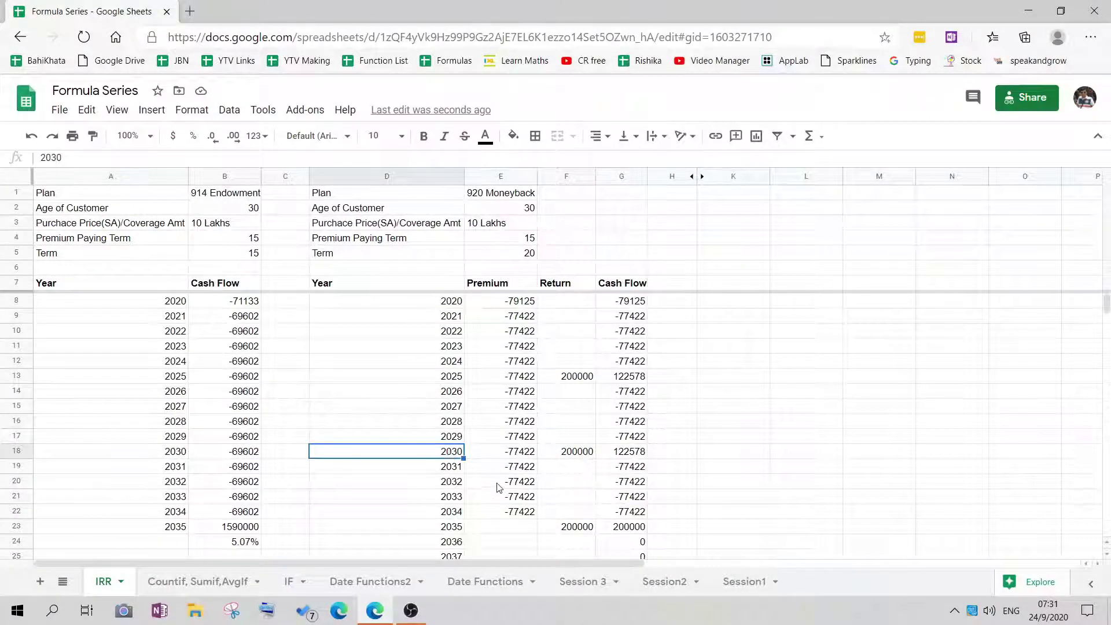
{"action": "left_click", "coordinate": [450, 528]}
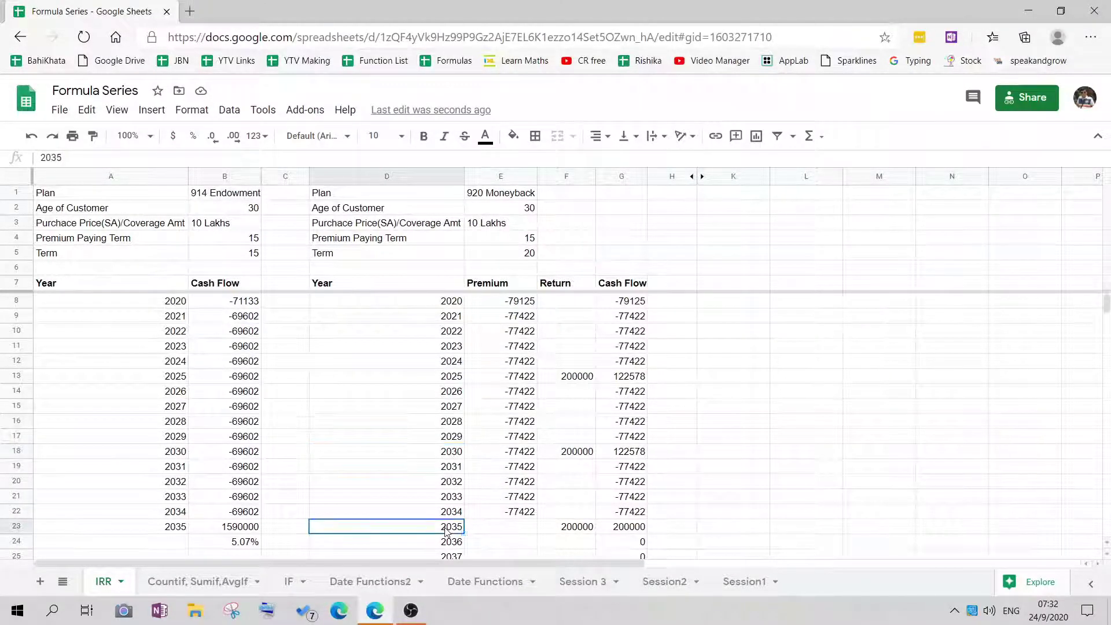
{"action": "scroll", "coordinate": [548, 463], "scroll_direction": "down", "scroll_amount": 2}
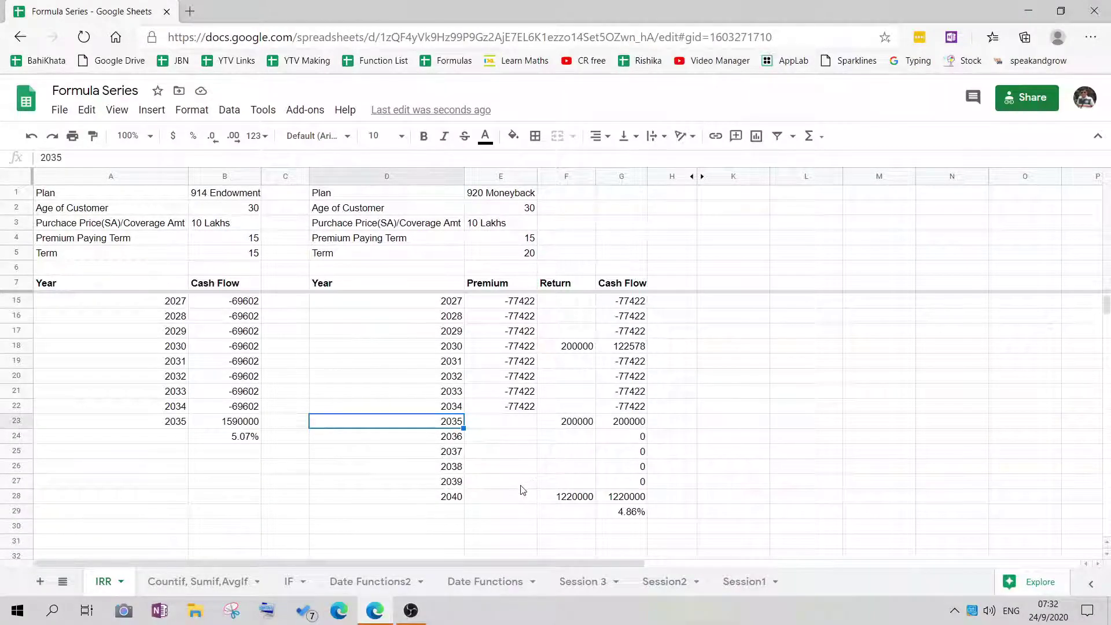
{"action": "left_click", "coordinate": [581, 499]}
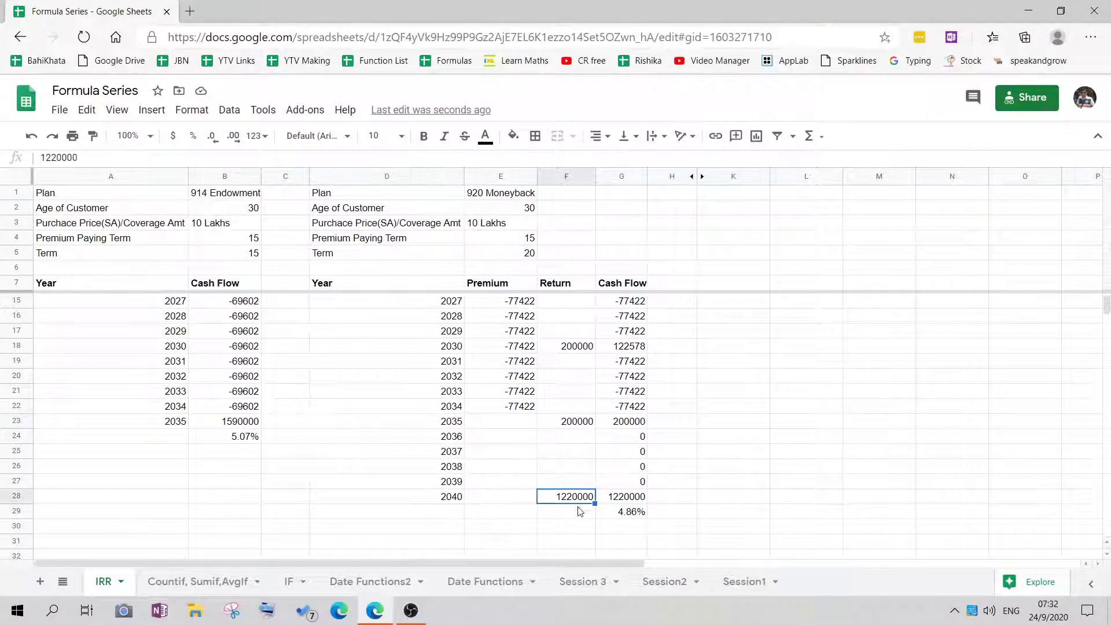
{"action": "scroll", "coordinate": [602, 405], "scroll_direction": "up", "scroll_amount": 2}
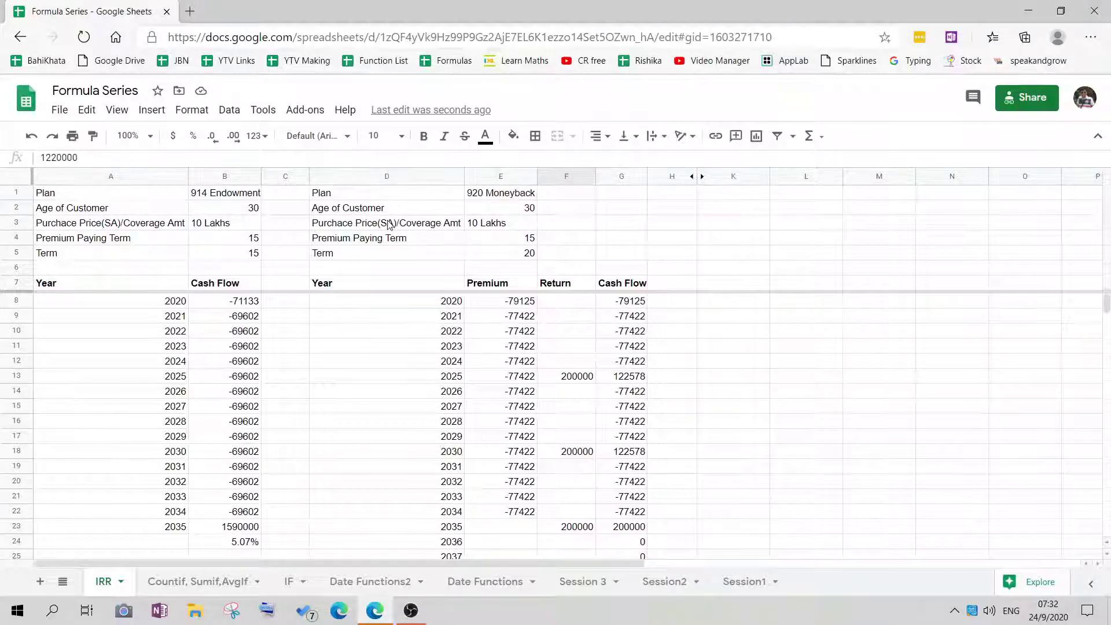
{"action": "left_click", "coordinate": [515, 213]}
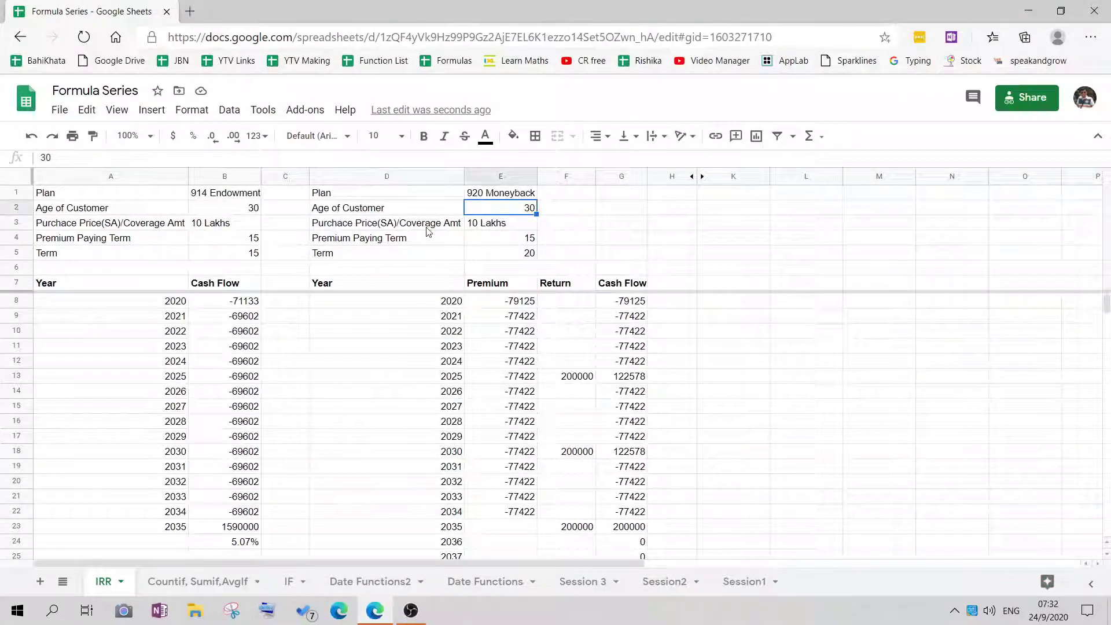
{"action": "left_click", "coordinate": [508, 222]}
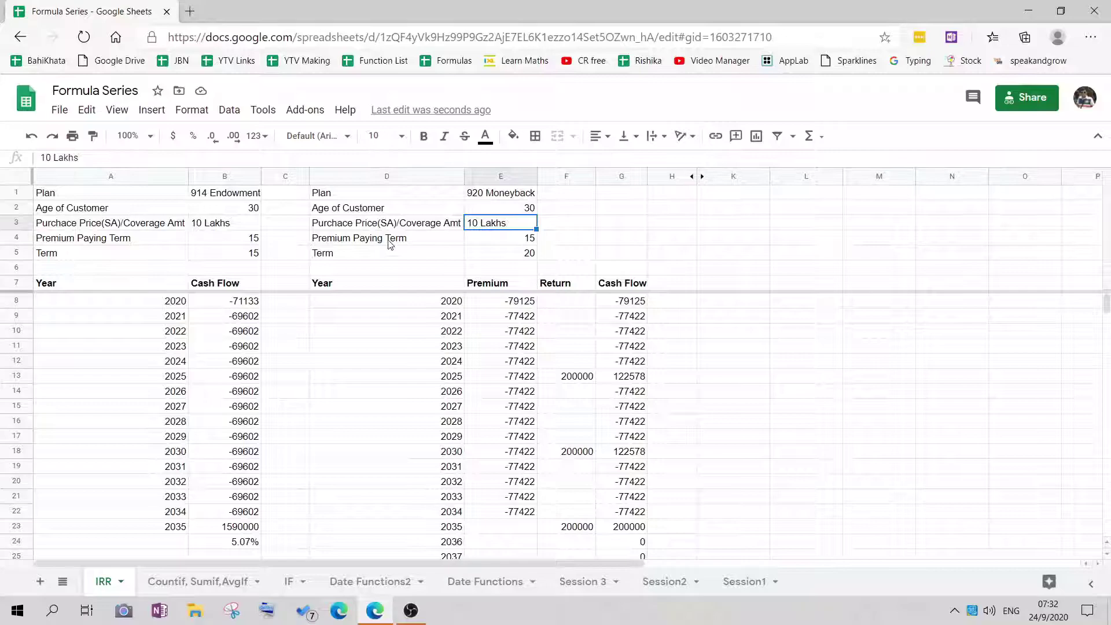
{"action": "left_click", "coordinate": [490, 240]}
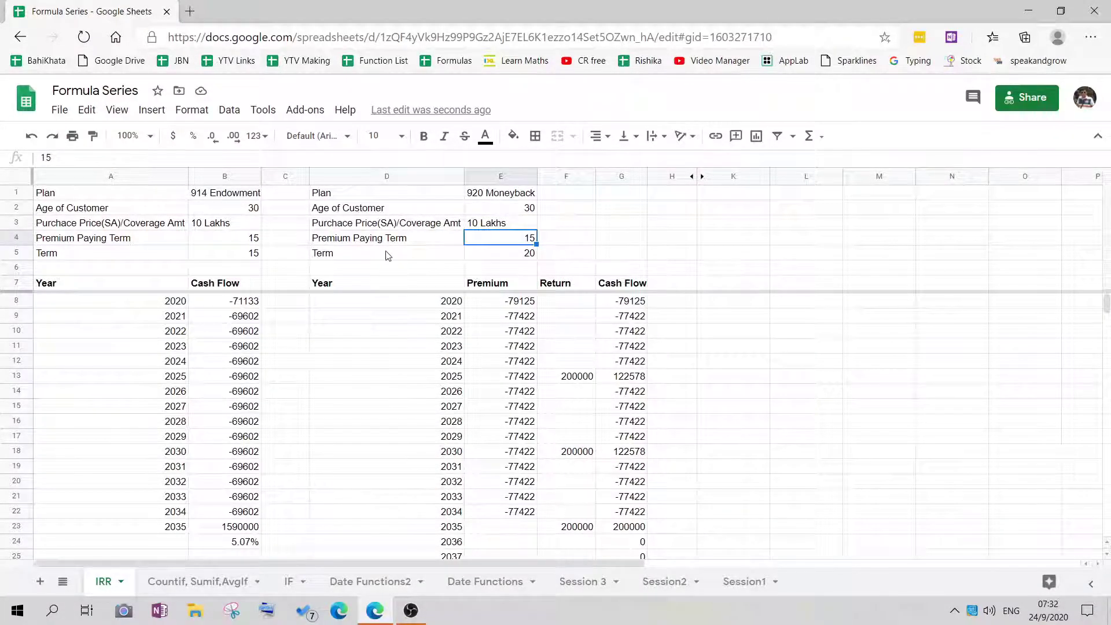
{"action": "left_click", "coordinate": [524, 257]}
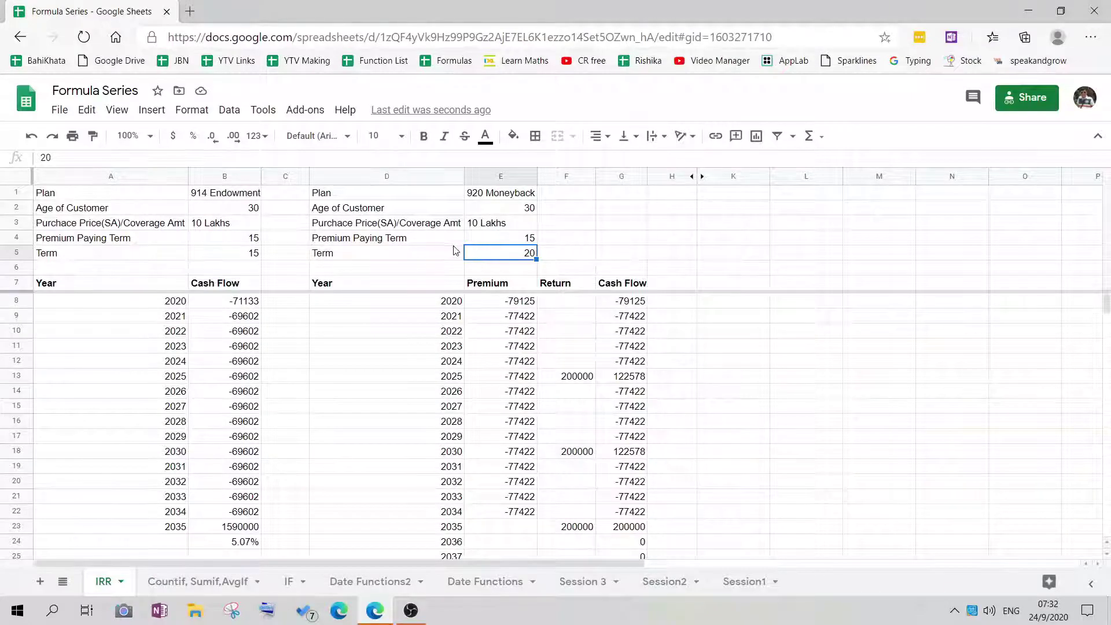
{"action": "left_click", "coordinate": [509, 242]}
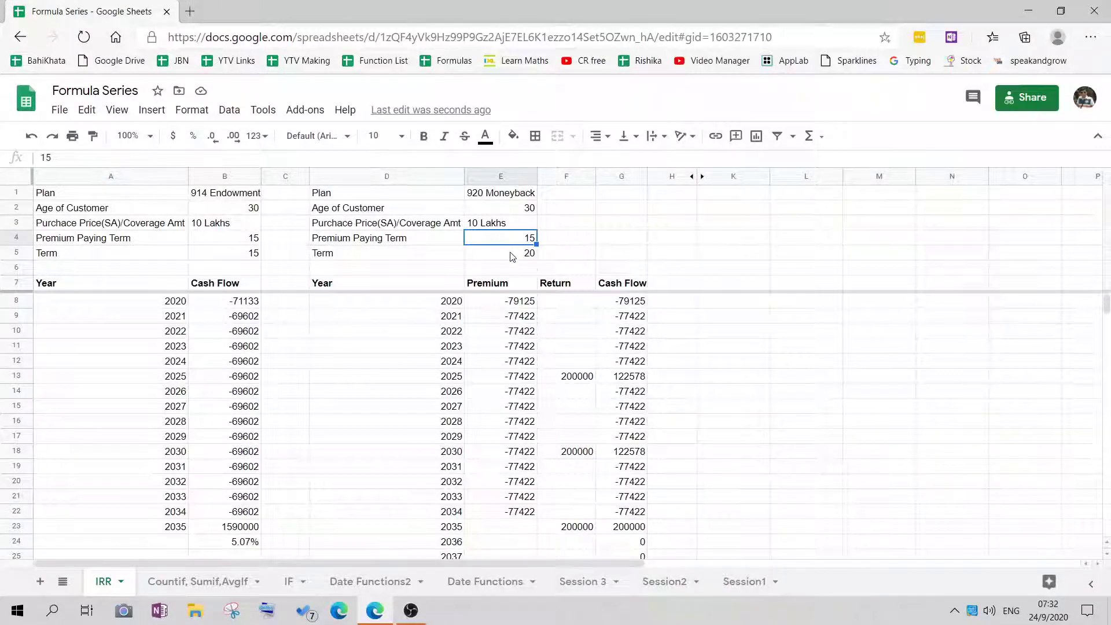
{"action": "left_click", "coordinate": [513, 257]}
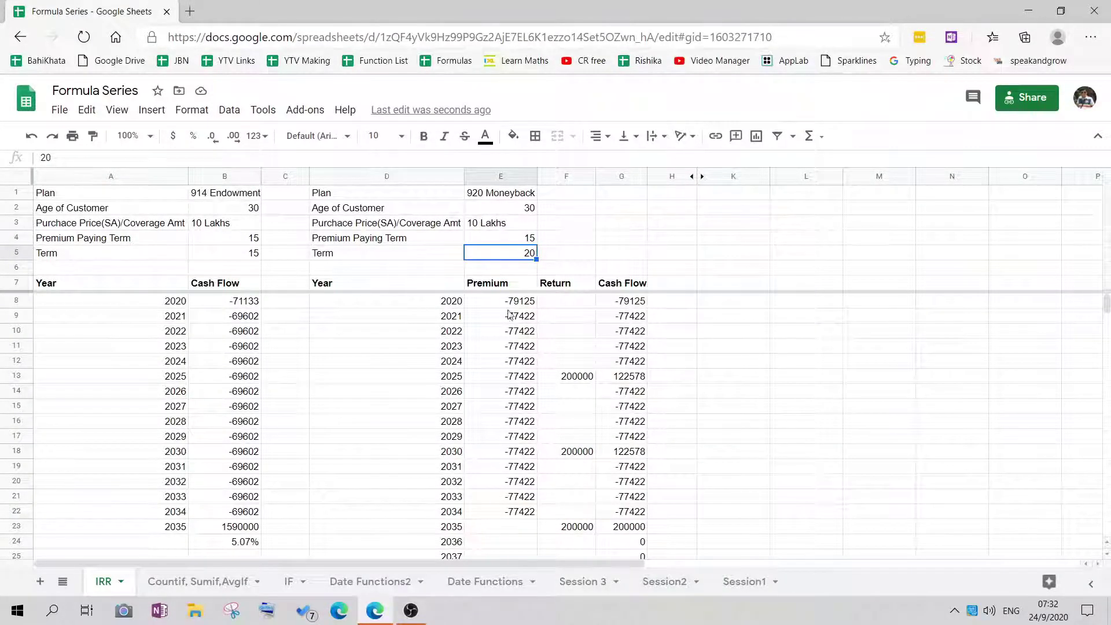
{"action": "left_click", "coordinate": [417, 307]}
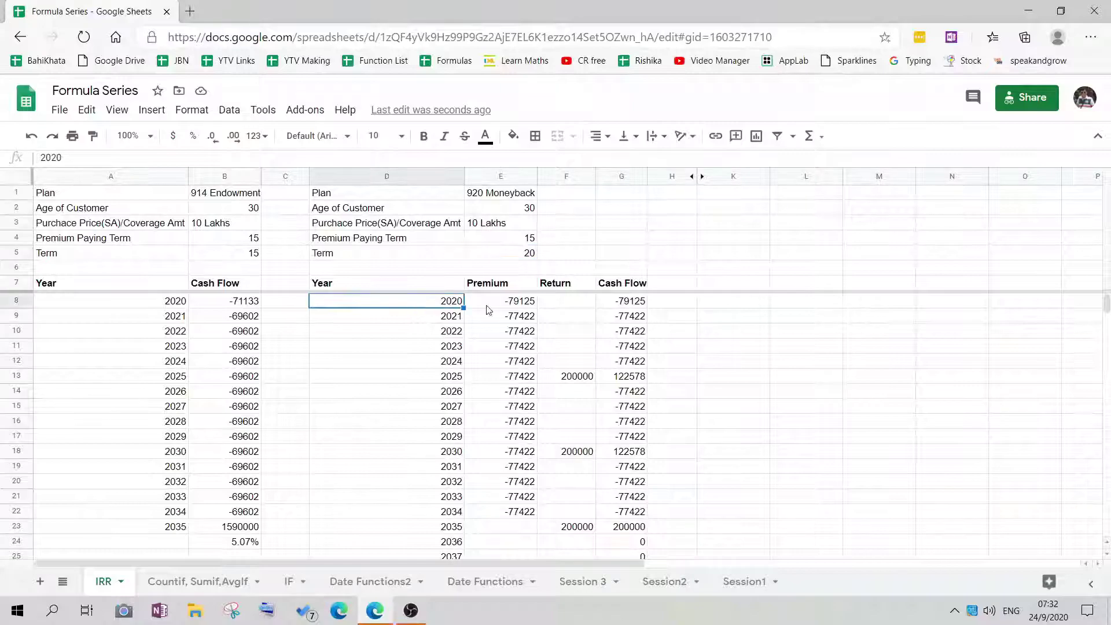
{"action": "left_click", "coordinate": [515, 302]}
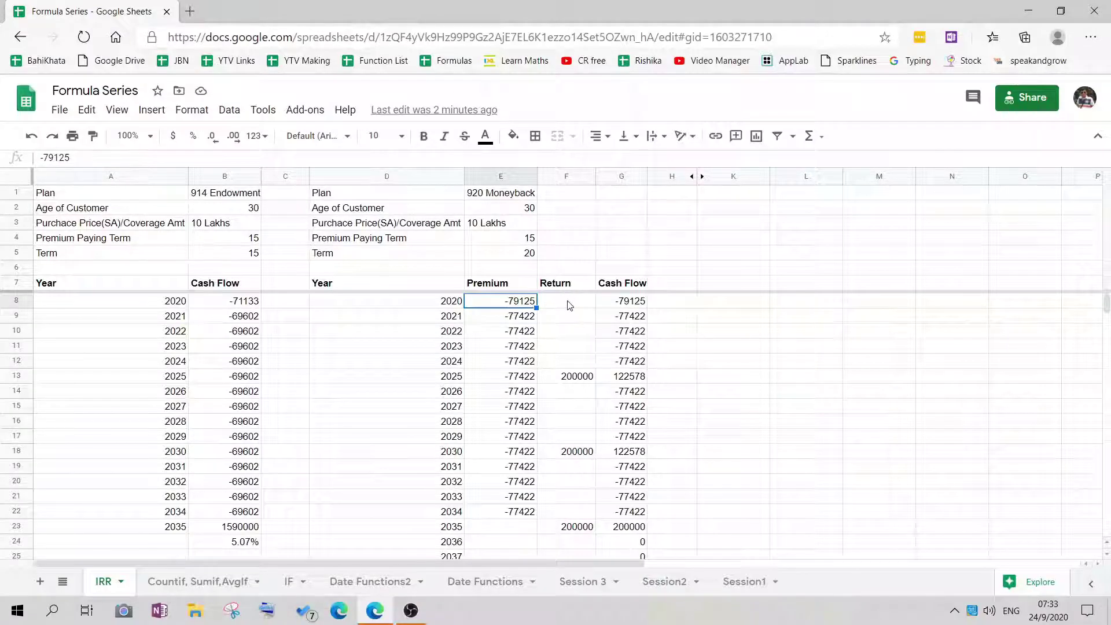
- Inspect Moneyback premiums, returns and the =E8+F8 and =E13+F13 cash flow formulas for 2020 and 2025
{"action": "left_click", "coordinate": [572, 380]}
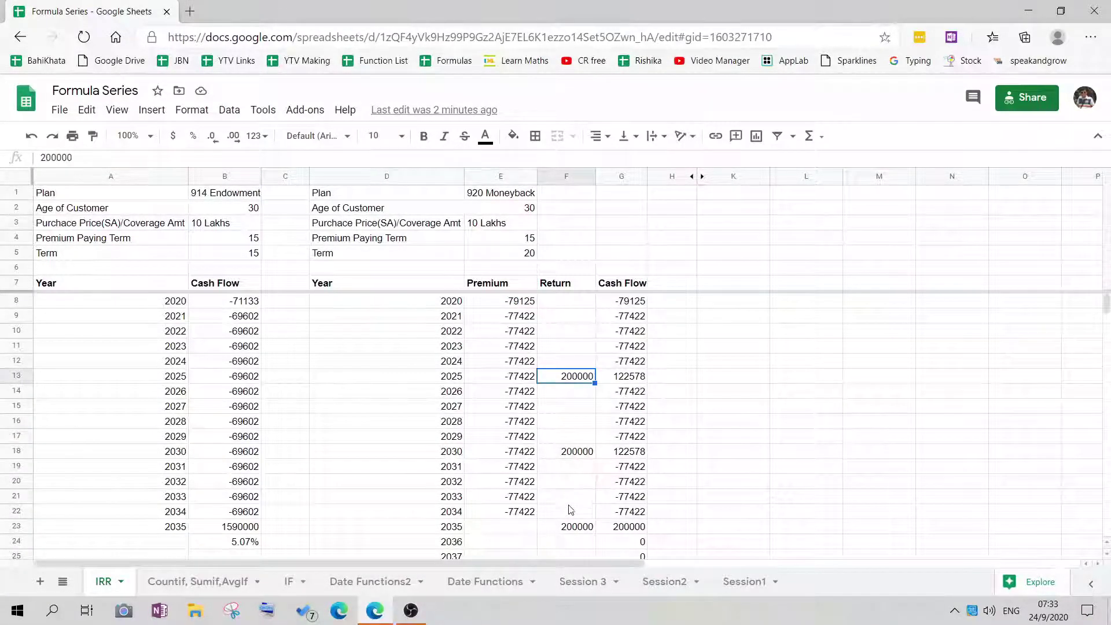
{"action": "left_click", "coordinate": [627, 285]}
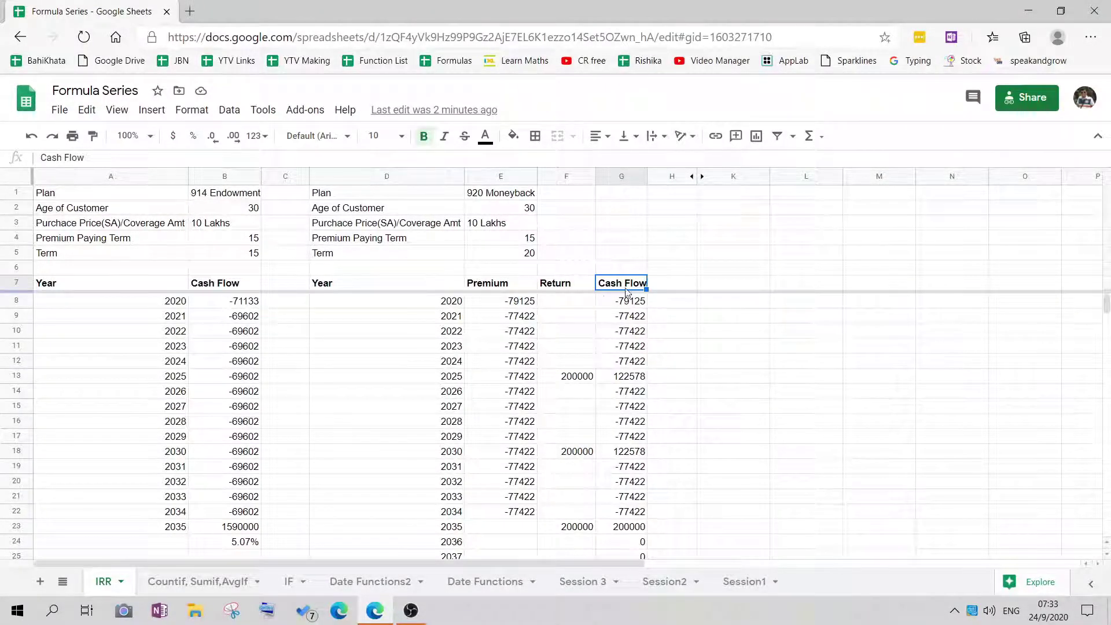
{"action": "left_click", "coordinate": [521, 306]}
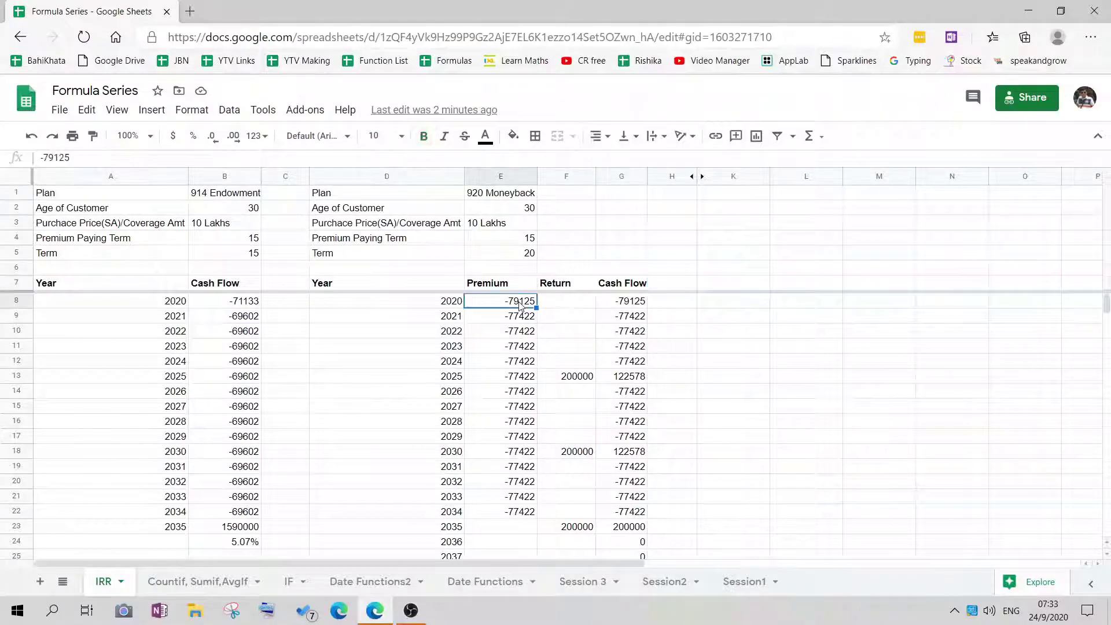
{"action": "left_click", "coordinate": [563, 305]}
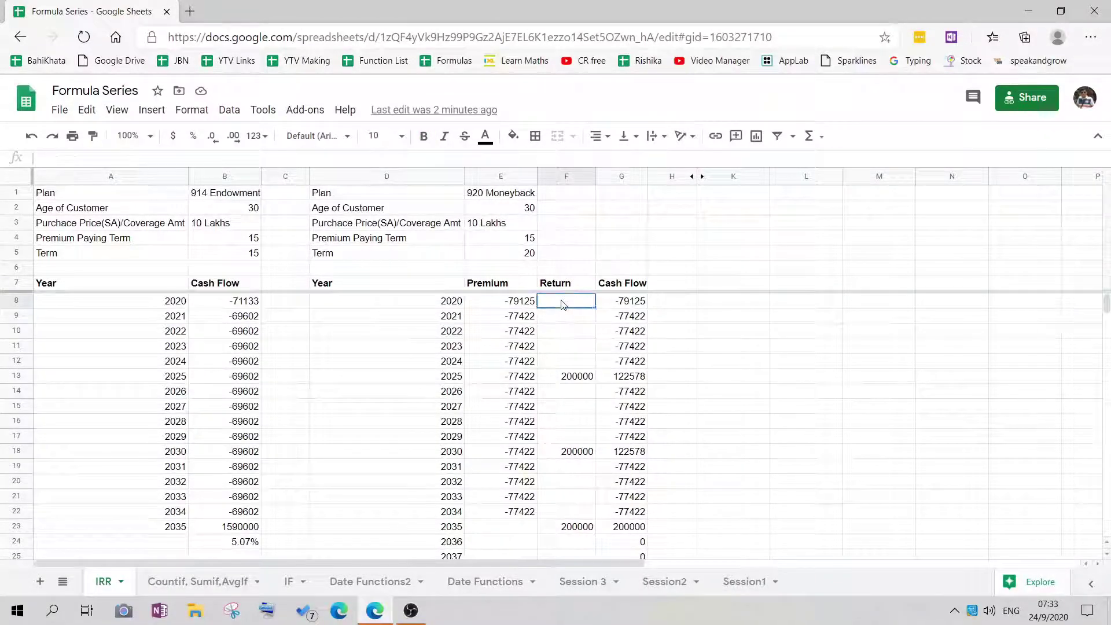
{"action": "left_click", "coordinate": [620, 307]}
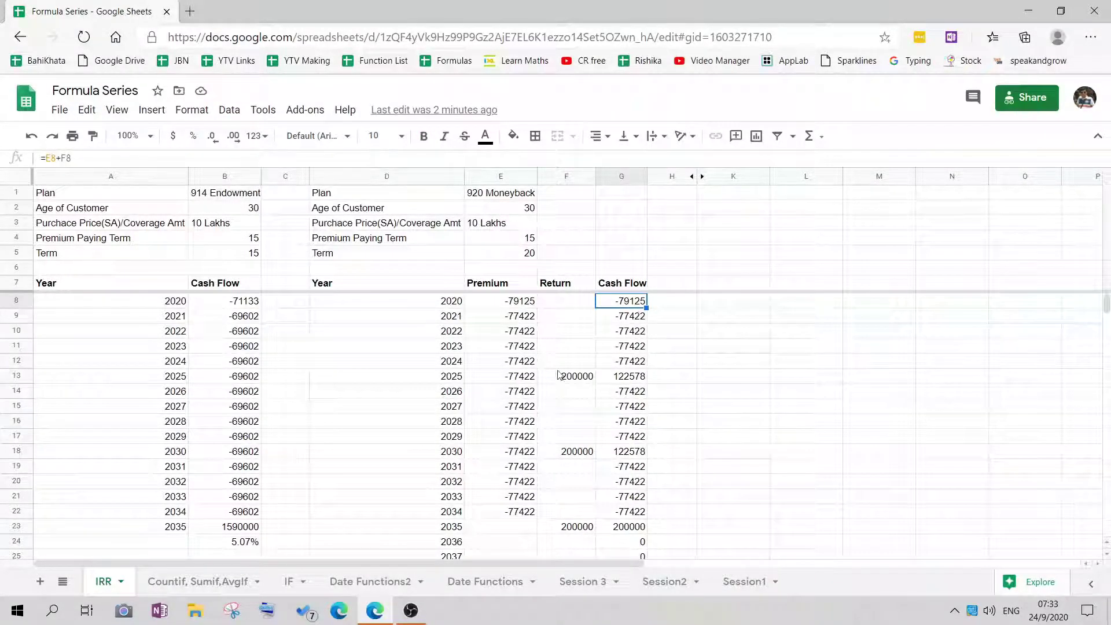
{"action": "left_click", "coordinate": [527, 379]}
{"action": "left_click", "coordinate": [578, 378]}
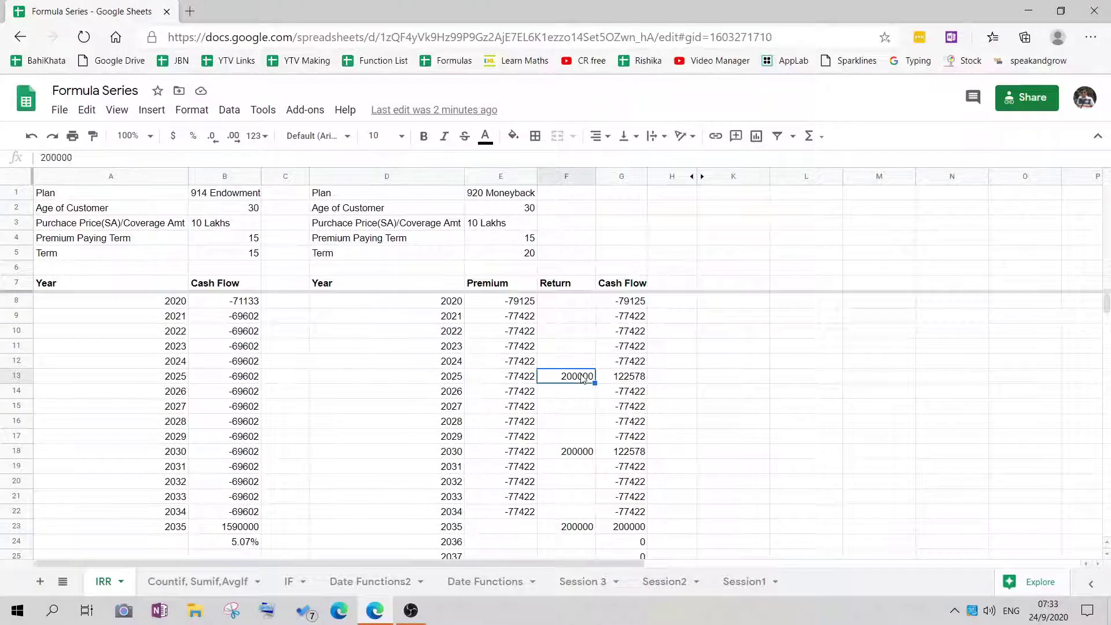
{"action": "left_click", "coordinate": [633, 379]}
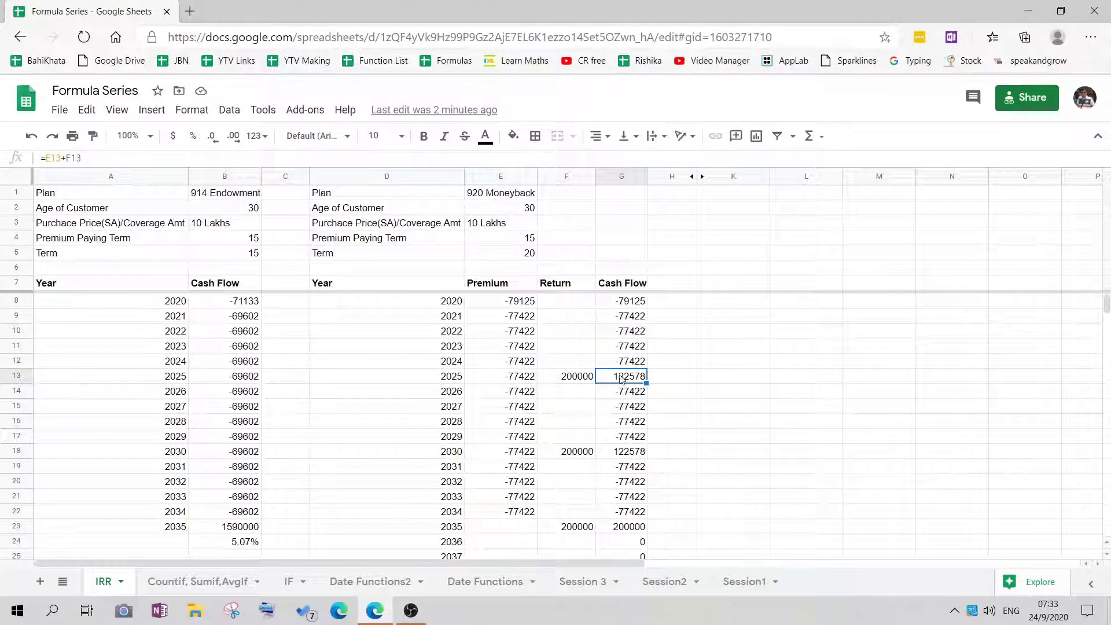
- Show how the 2025 cash flow of 122578 nets the -77422 premium against the 200000 return
{"action": "left_click", "coordinate": [523, 381]}
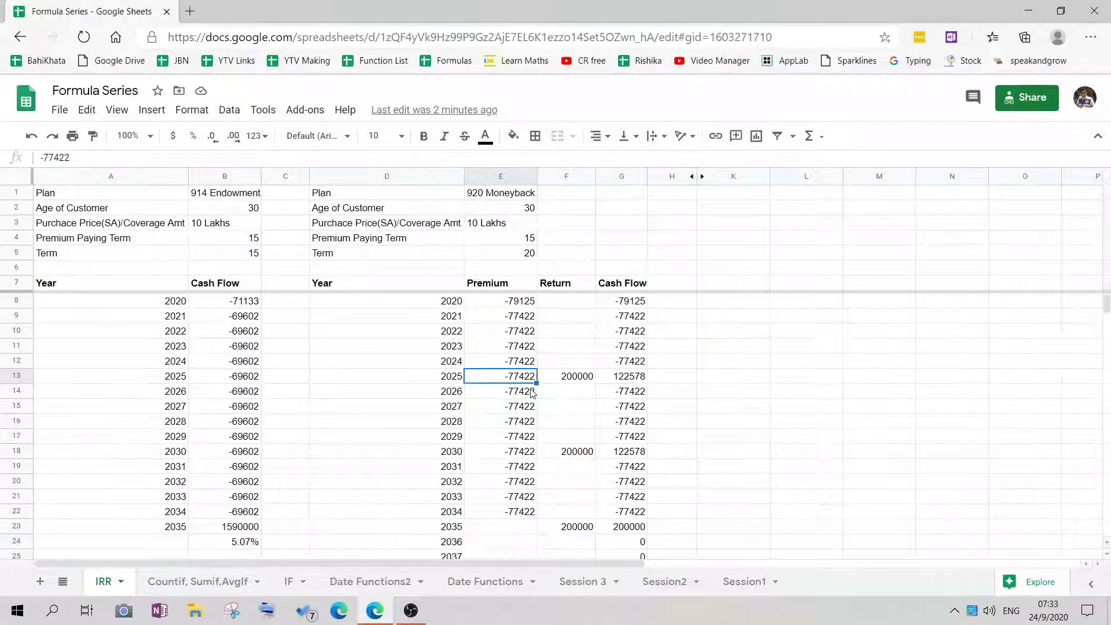
{"action": "left_click", "coordinate": [583, 385]}
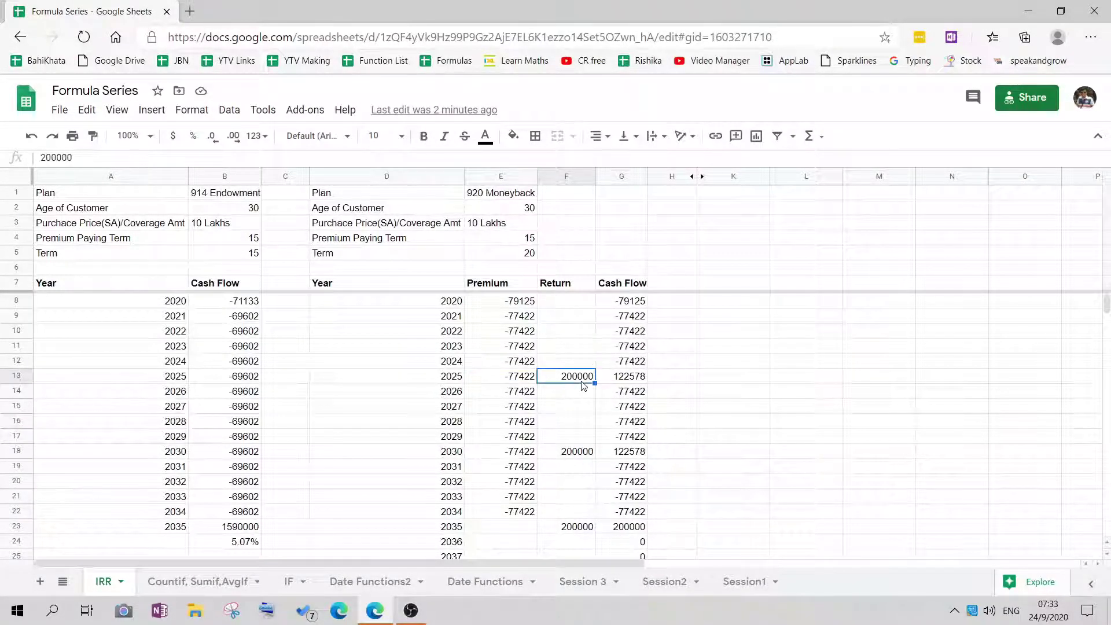
{"action": "left_click", "coordinate": [633, 383]}
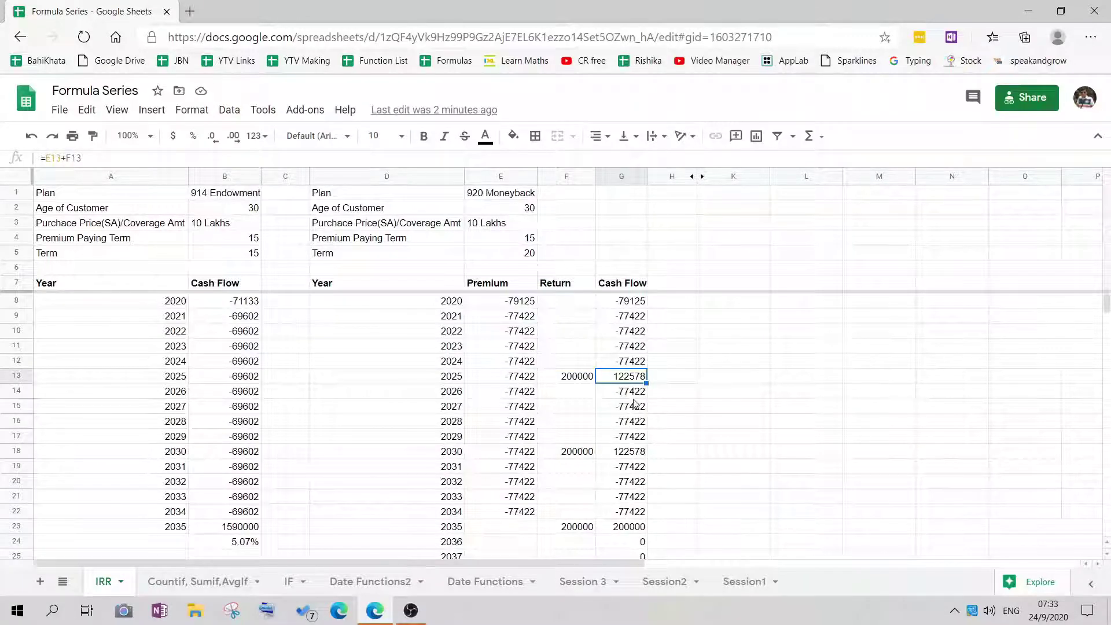
{"action": "key", "text": "Left"}
{"action": "key", "text": "Left"}
{"action": "left_click", "coordinate": [577, 379]}
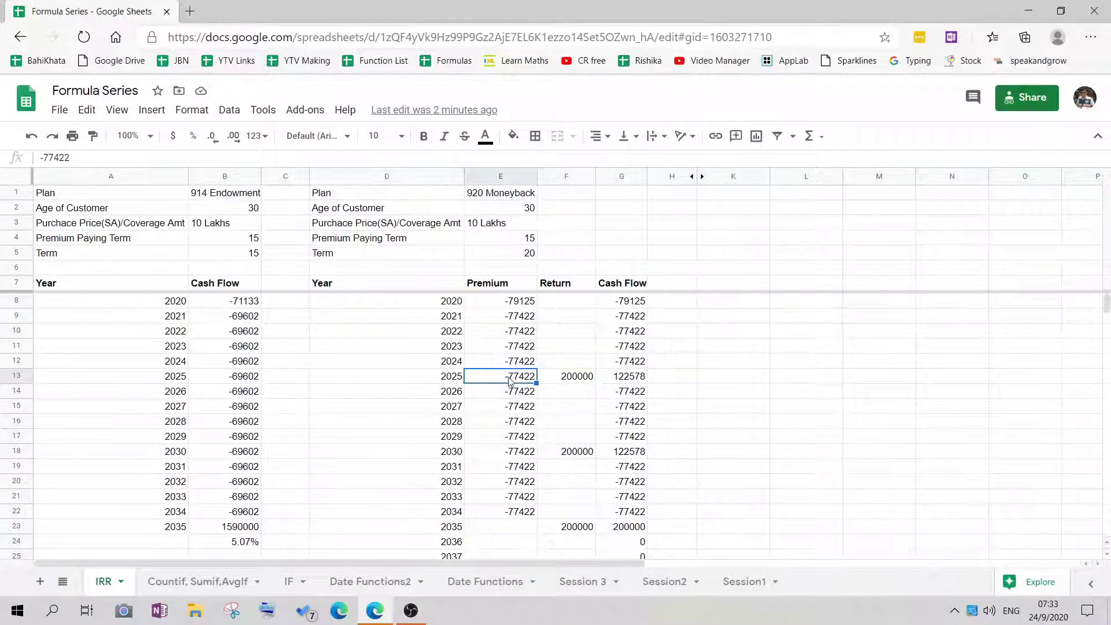
{"action": "left_click", "coordinate": [624, 384]}
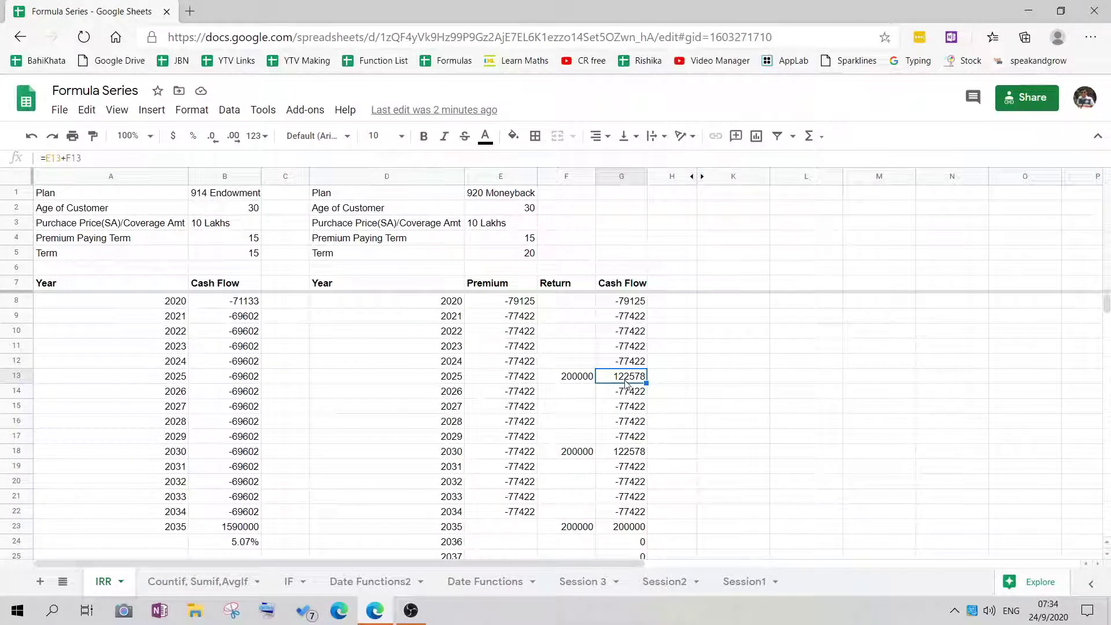
{"action": "left_click", "coordinate": [576, 382]}
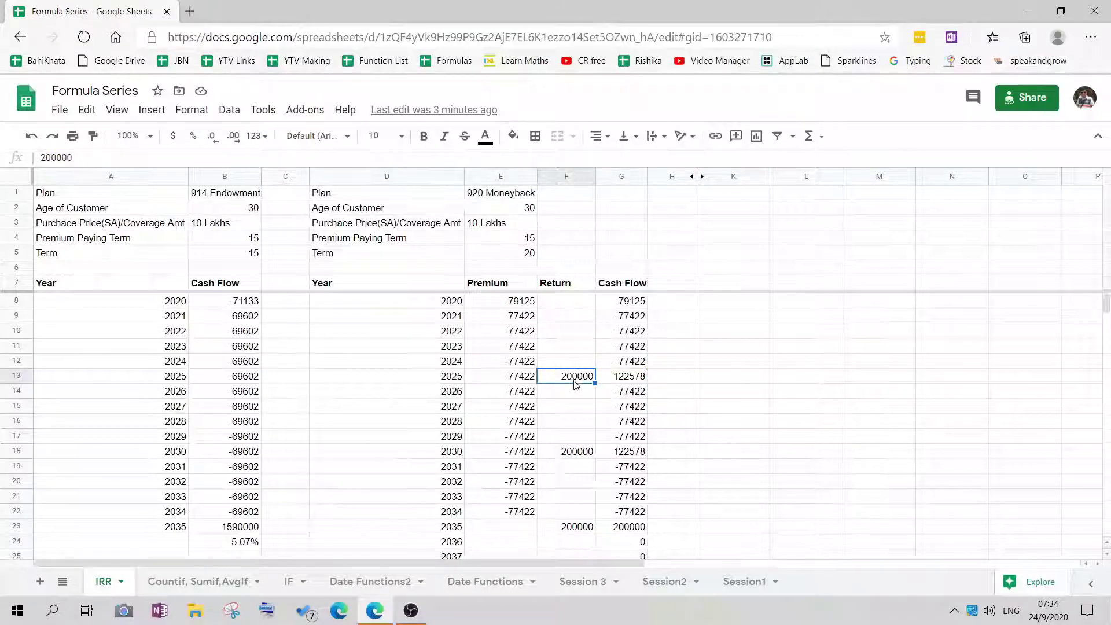
{"action": "left_click", "coordinate": [520, 378]}
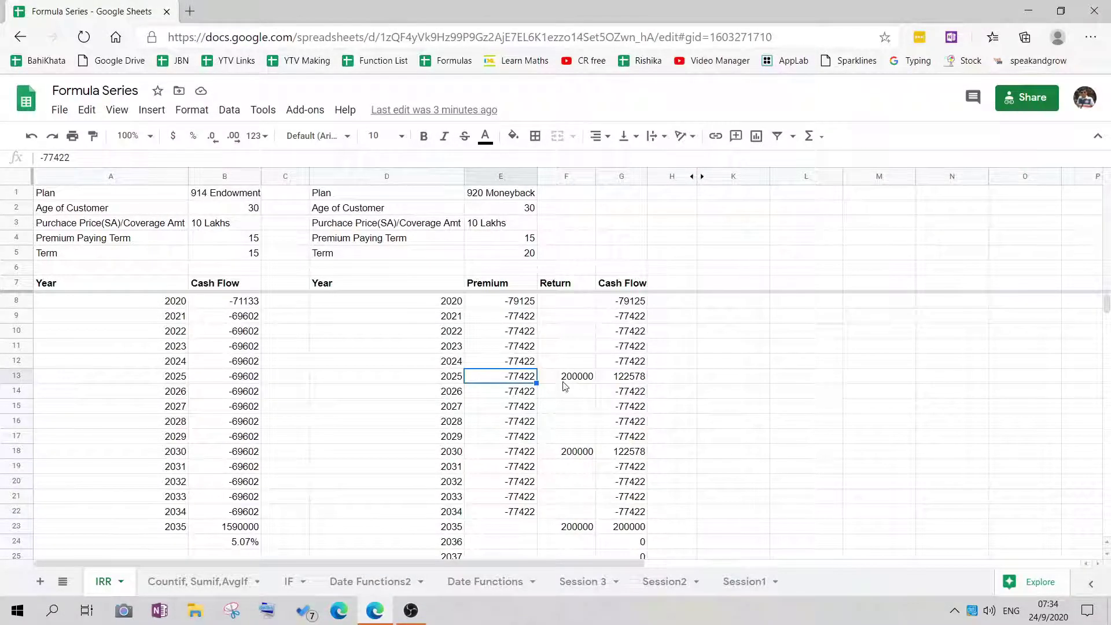
{"action": "left_click", "coordinate": [619, 379]}
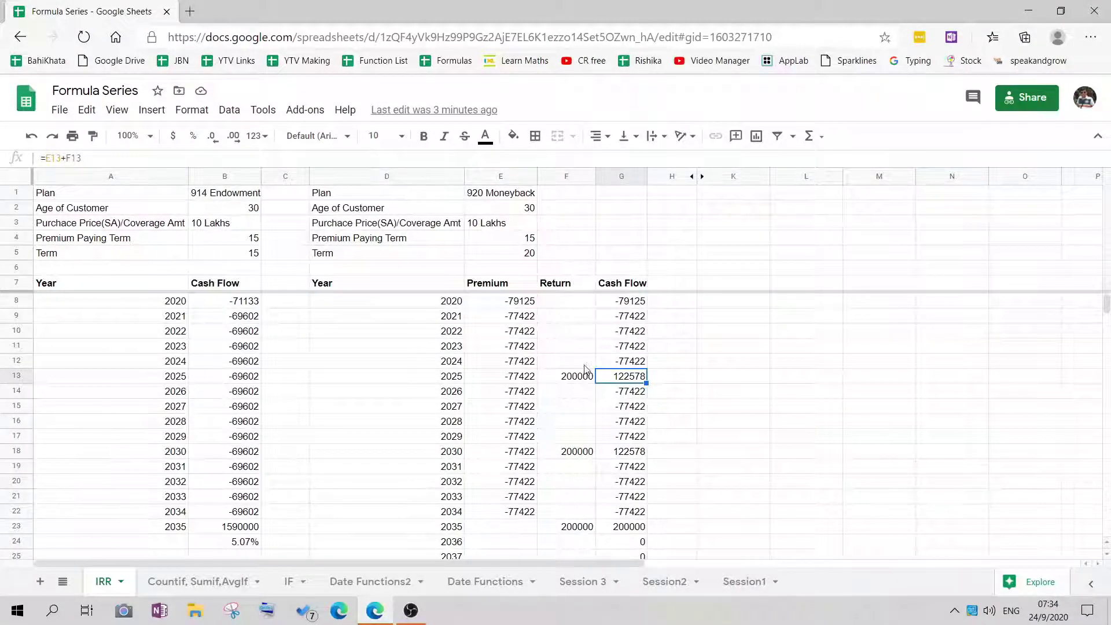
{"action": "left_click", "coordinate": [571, 378]}
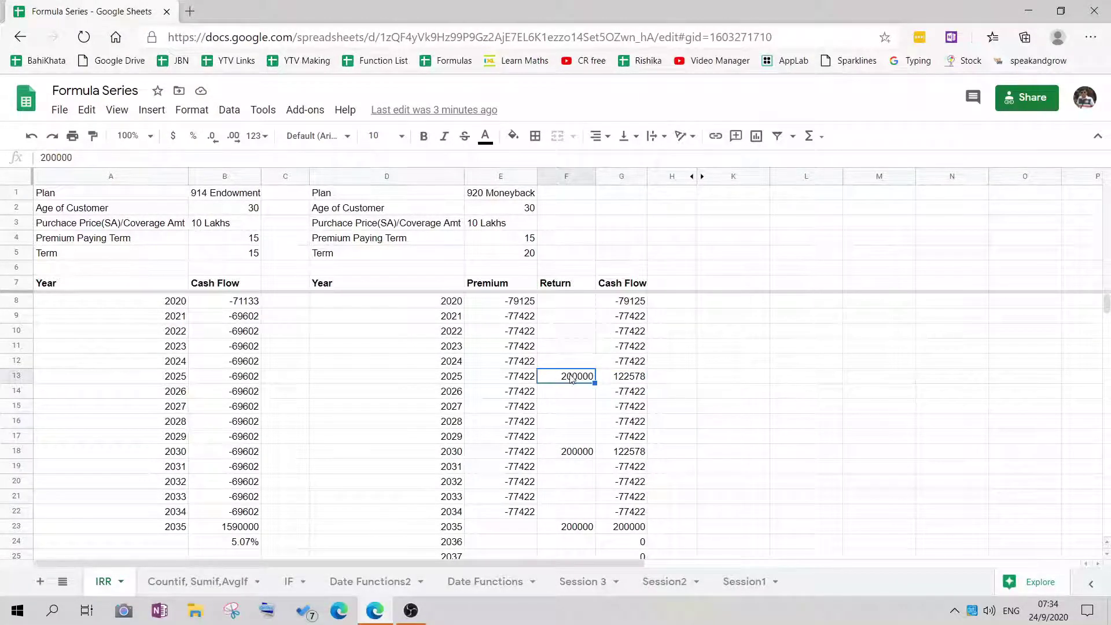
{"action": "left_click", "coordinate": [508, 377]}
{"action": "scroll", "coordinate": [635, 434], "scroll_direction": "down", "scroll_amount": 2}
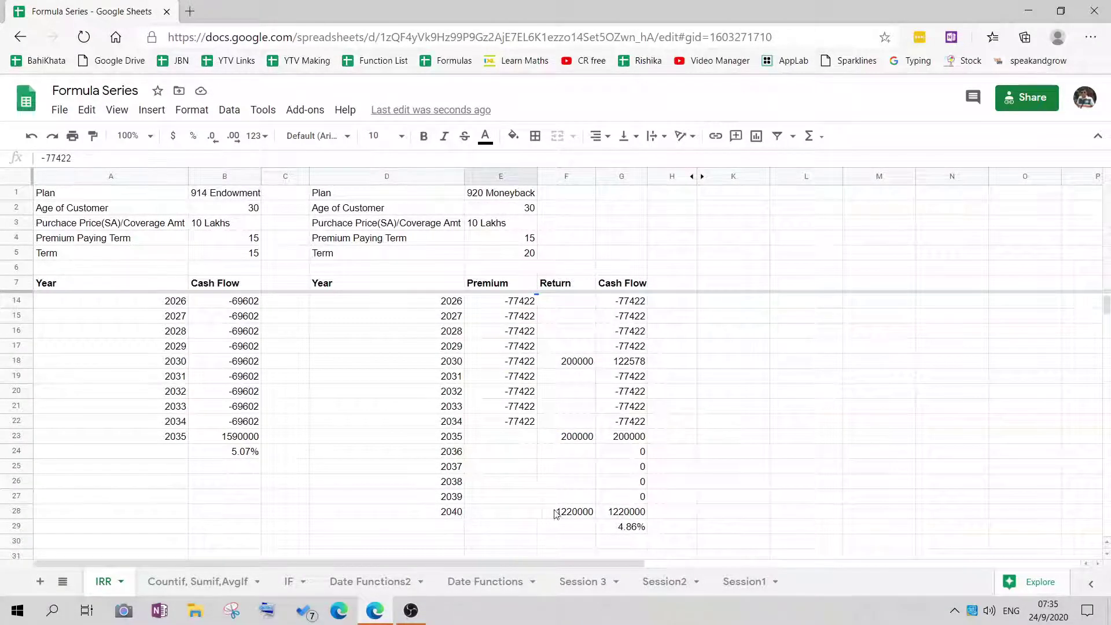
{"action": "left_click", "coordinate": [574, 512]}
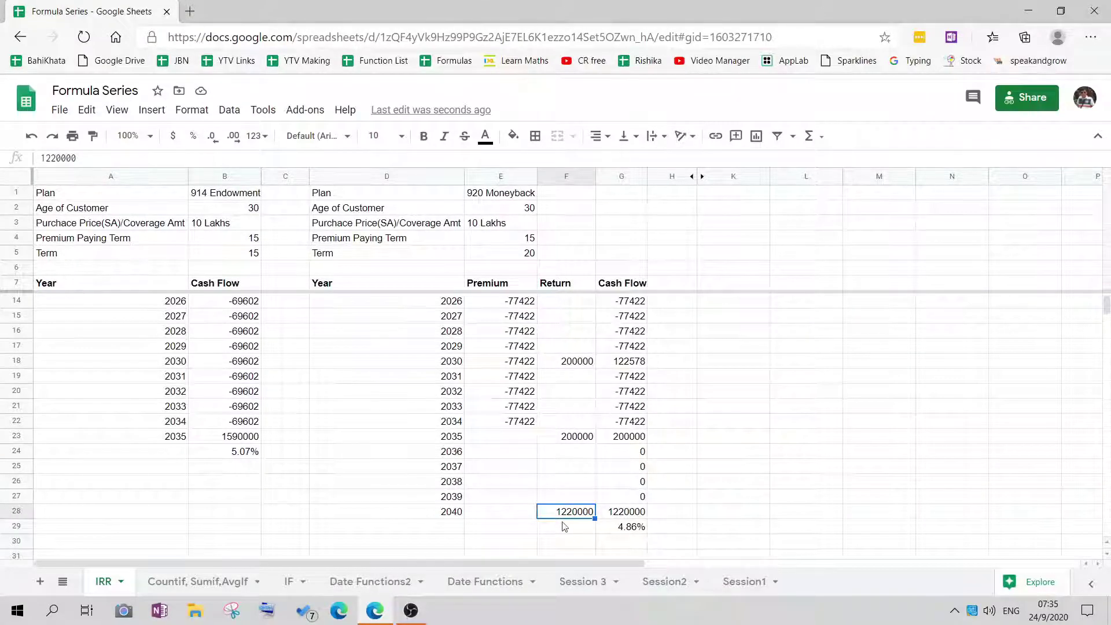
{"action": "left_click_drag", "start_coordinate": [609, 516], "coordinate": [567, 452]}
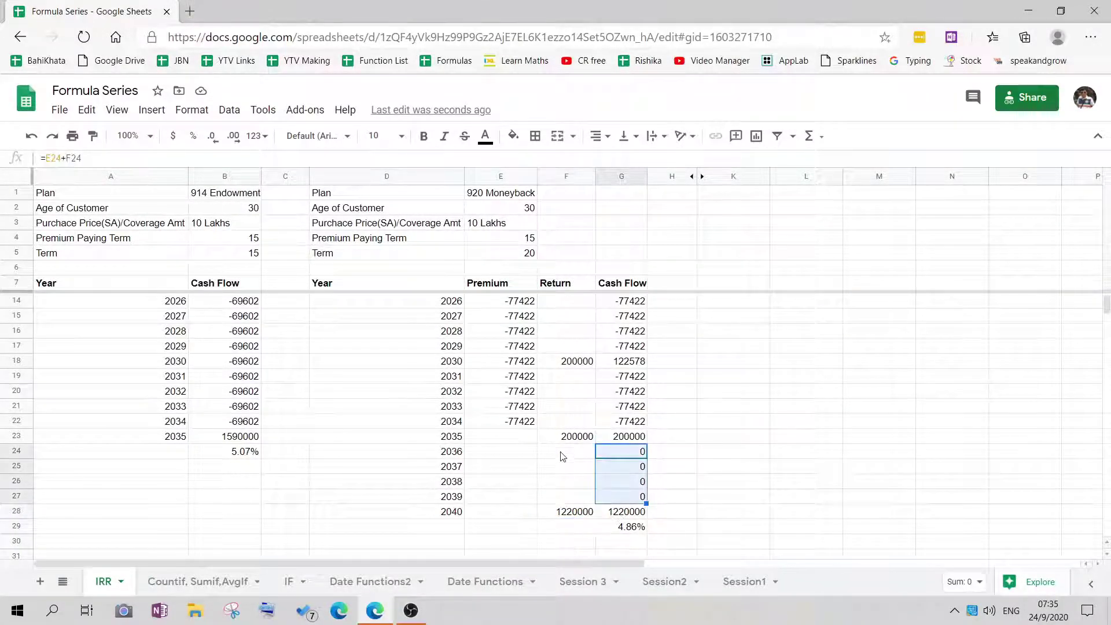
{"action": "left_click", "coordinate": [568, 452]}
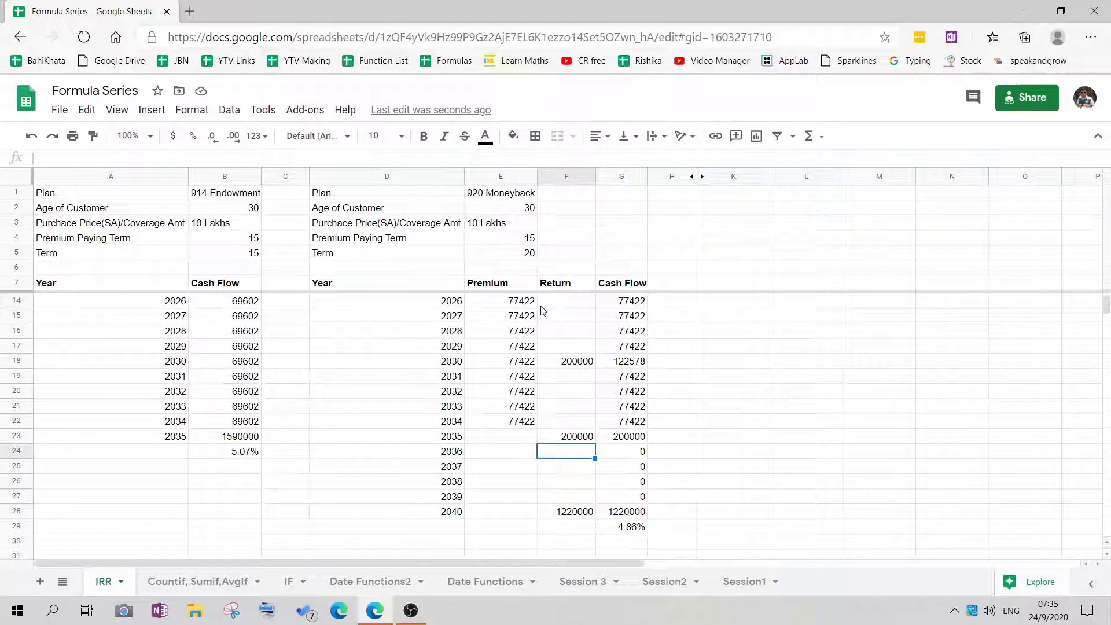
{"action": "key", "text": "Right"}
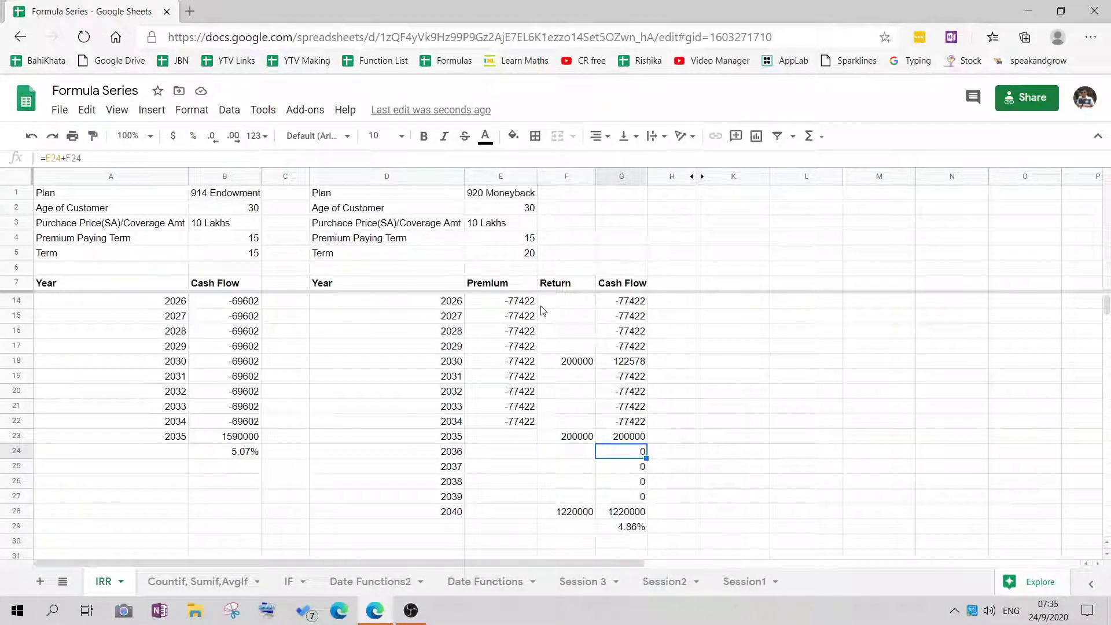
{"action": "key", "text": "Left"}
{"action": "key", "text": "Left"}
{"action": "key", "text": "Up"}
{"action": "key", "text": "Down"}
{"action": "key", "text": "Right"}
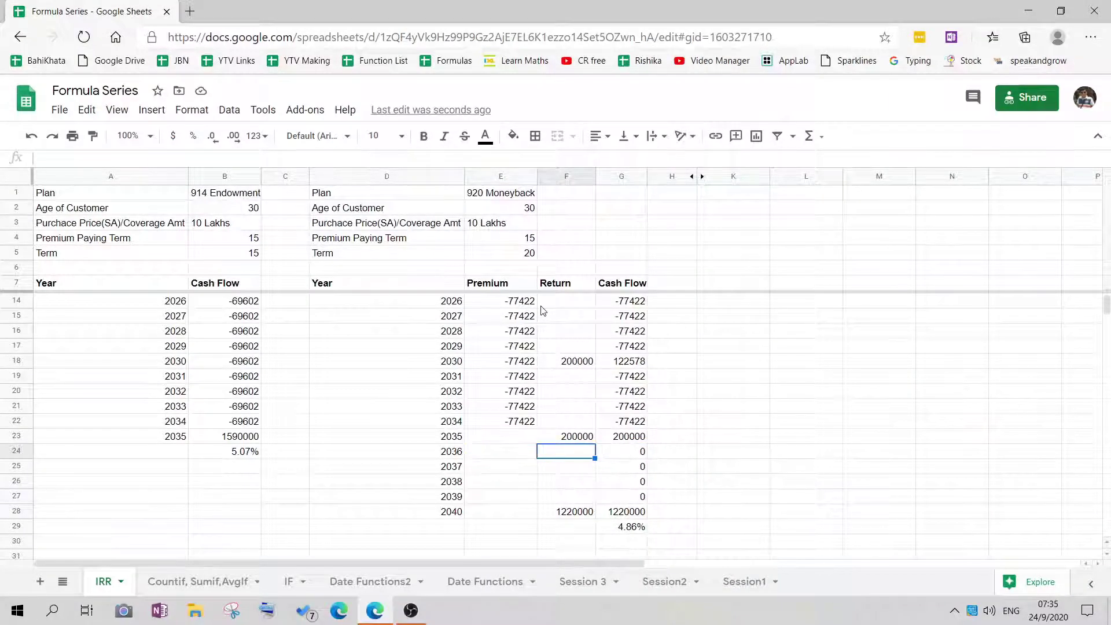
{"action": "key", "text": "Right"}
{"action": "key", "text": "Down"}
{"action": "key", "text": "Down"}
{"action": "key", "text": "Down"}
{"action": "key", "text": "Up"}
{"action": "key", "text": "Up"}
{"action": "key", "text": "Up"}
{"action": "key", "text": "ctrl+Down"}
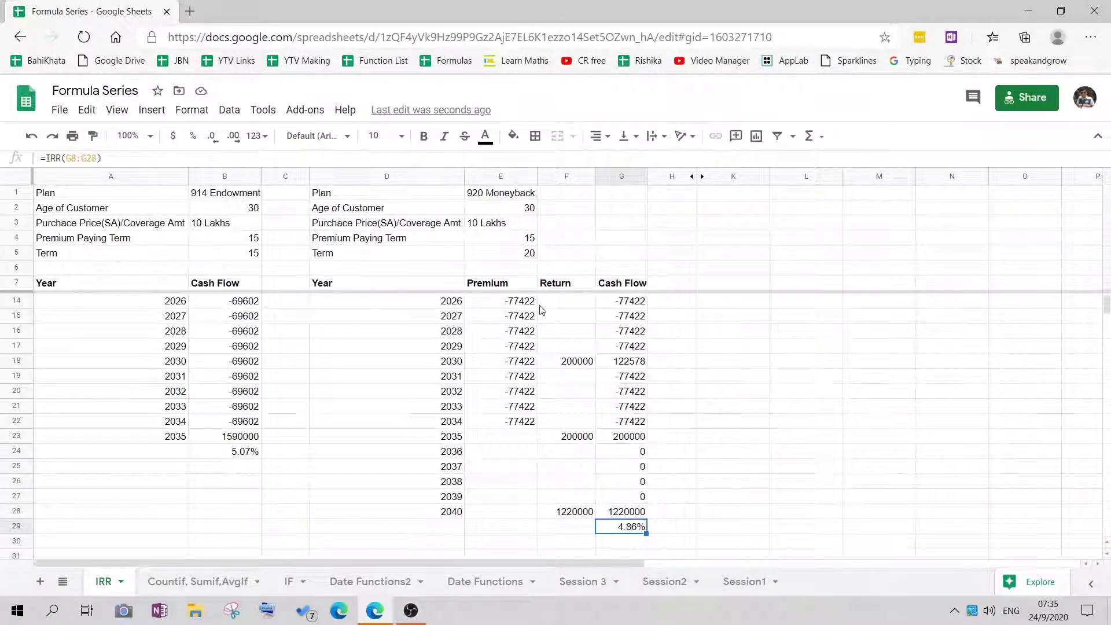
- Replace the G29 formula with =IRR(G8:G28), giving 4.86%
{"action": "key", "text": "Delete"}
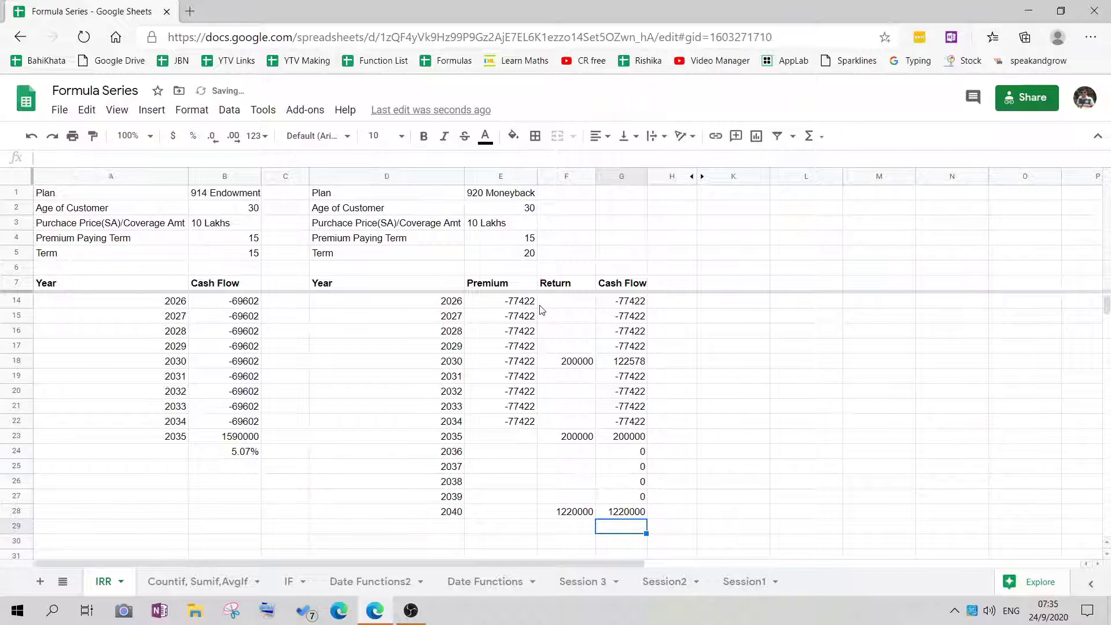
{"action": "type", "text": "=IRR("}
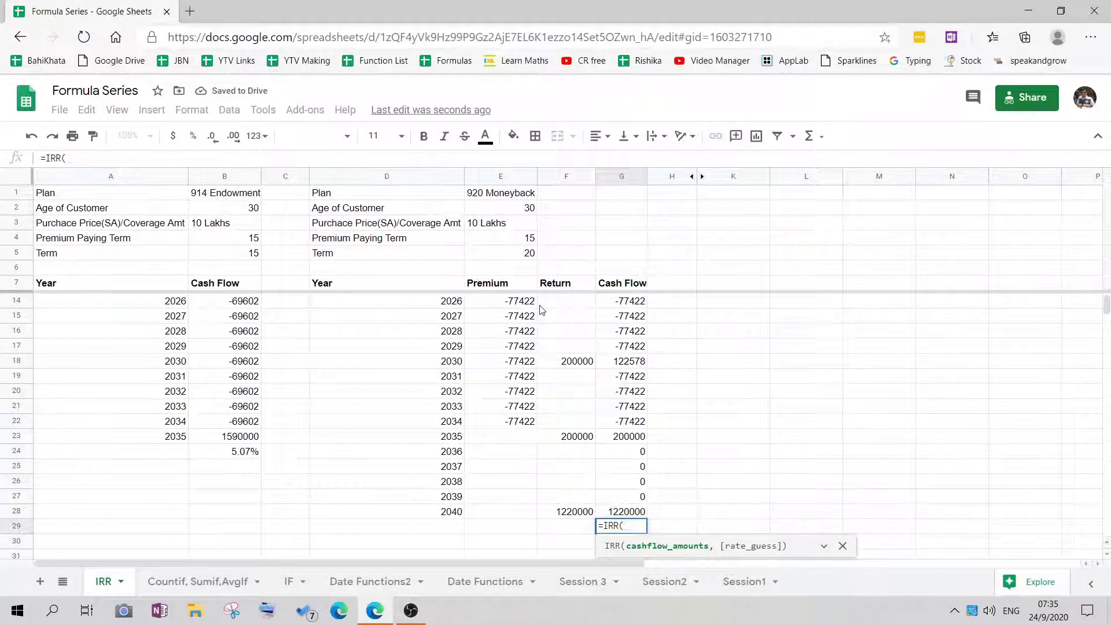
{"action": "key", "text": "Up"}
{"action": "key", "text": "ctrl+shift+Up"}
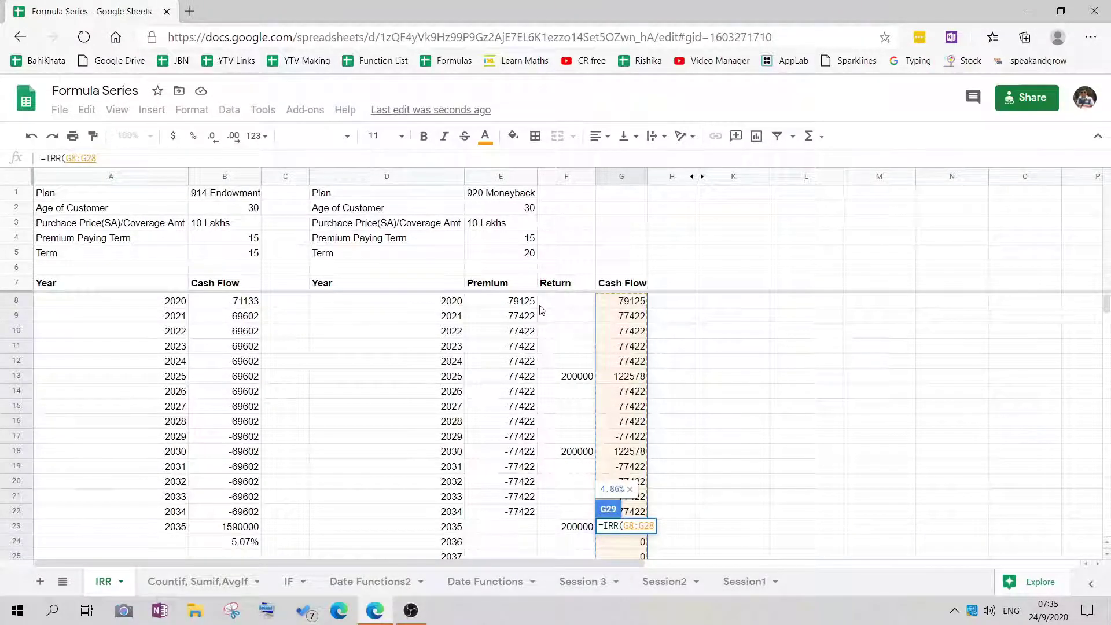
{"action": "type", "text": ")"}
{"action": "key", "text": "Return"}
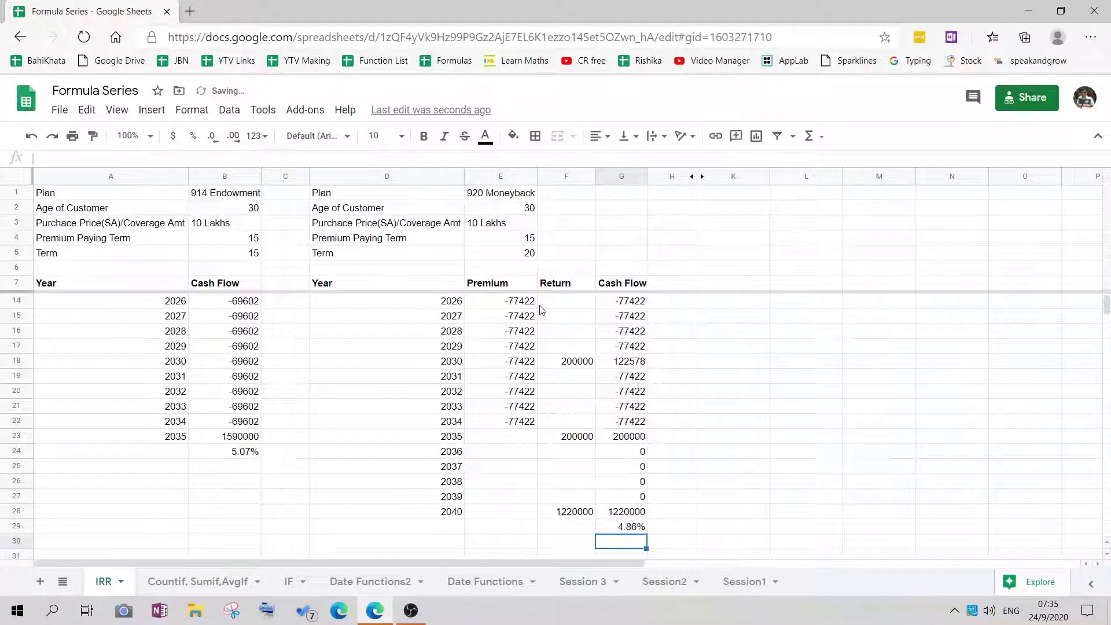
{"action": "key", "text": "Up"}
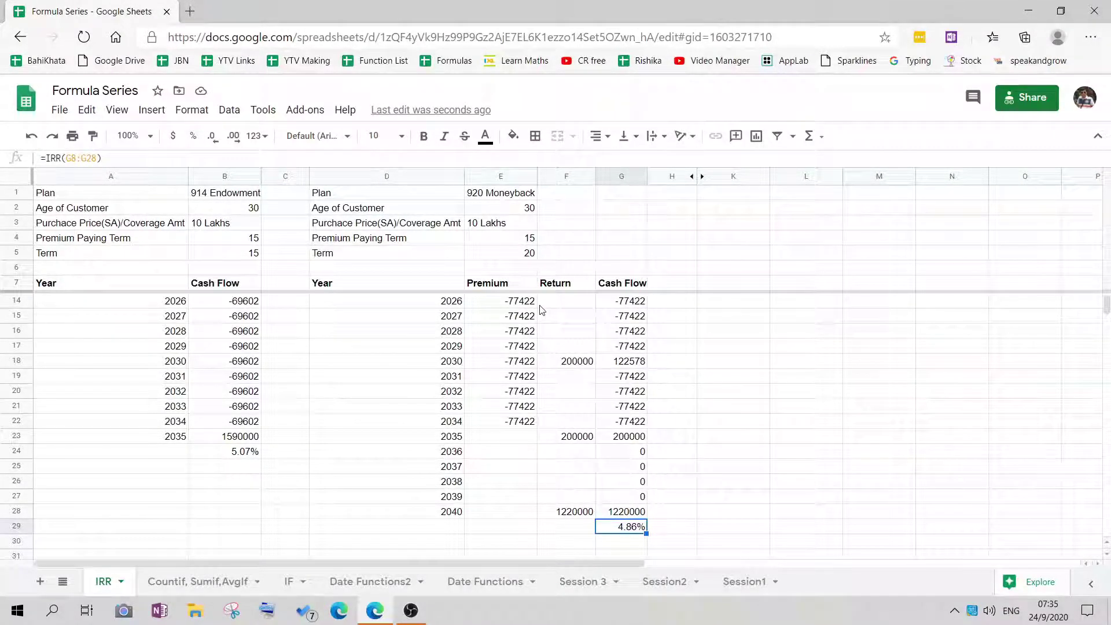
- Check the 914 Endowment IRR formula, then undo to reveal the 936 Jeevan Labh columns
{"action": "left_click", "coordinate": [260, 457]}
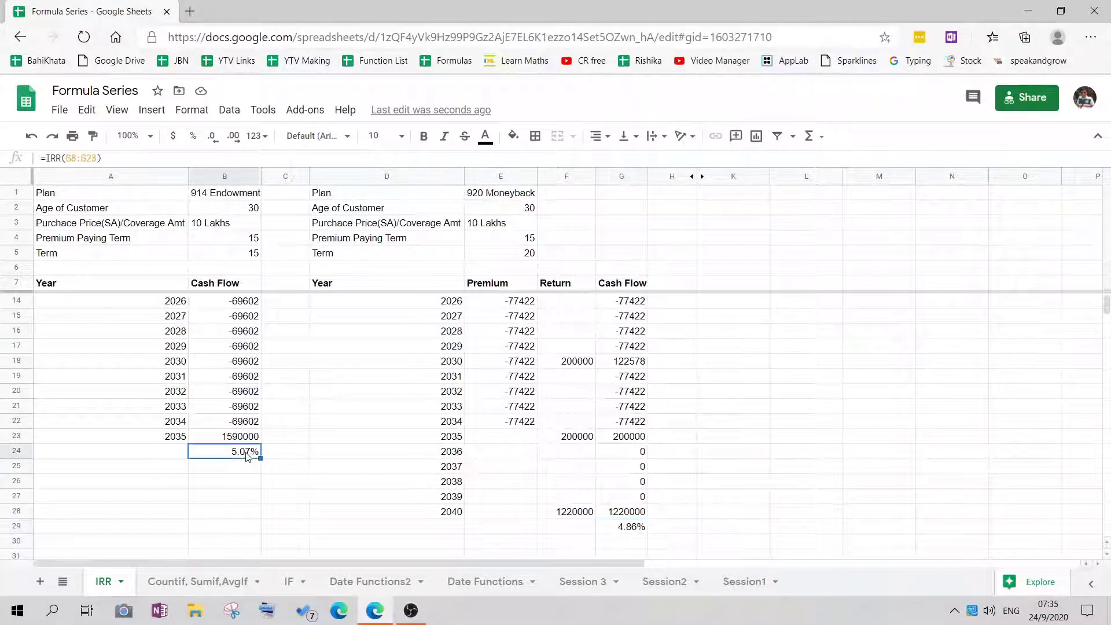
{"action": "scroll", "coordinate": [699, 382], "scroll_direction": "up", "scroll_amount": 2}
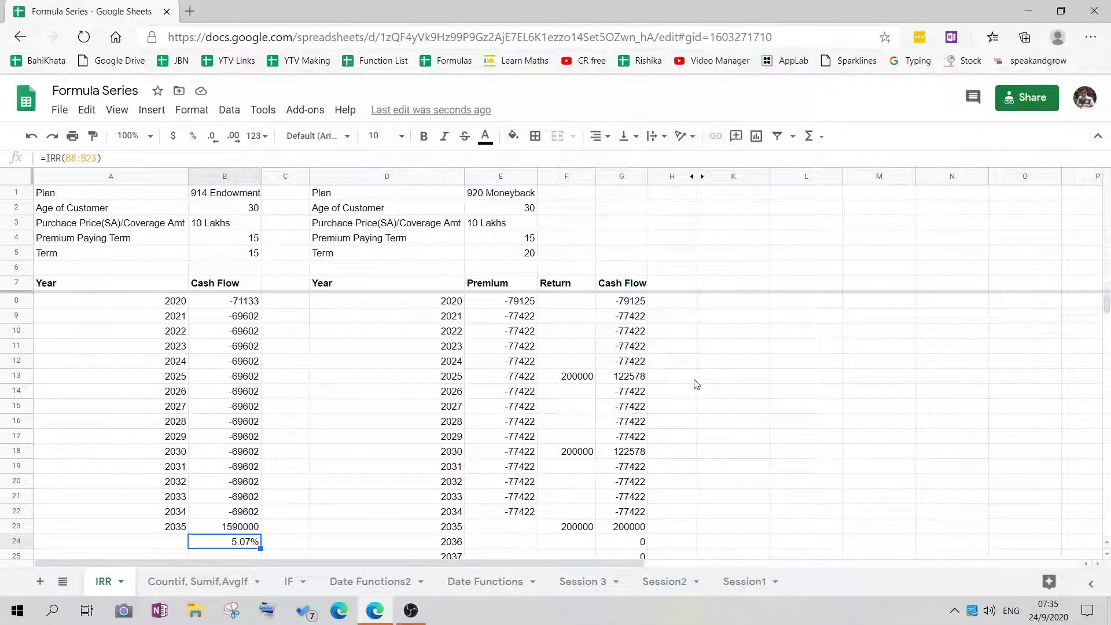
{"action": "key", "text": "ctrl+z"}
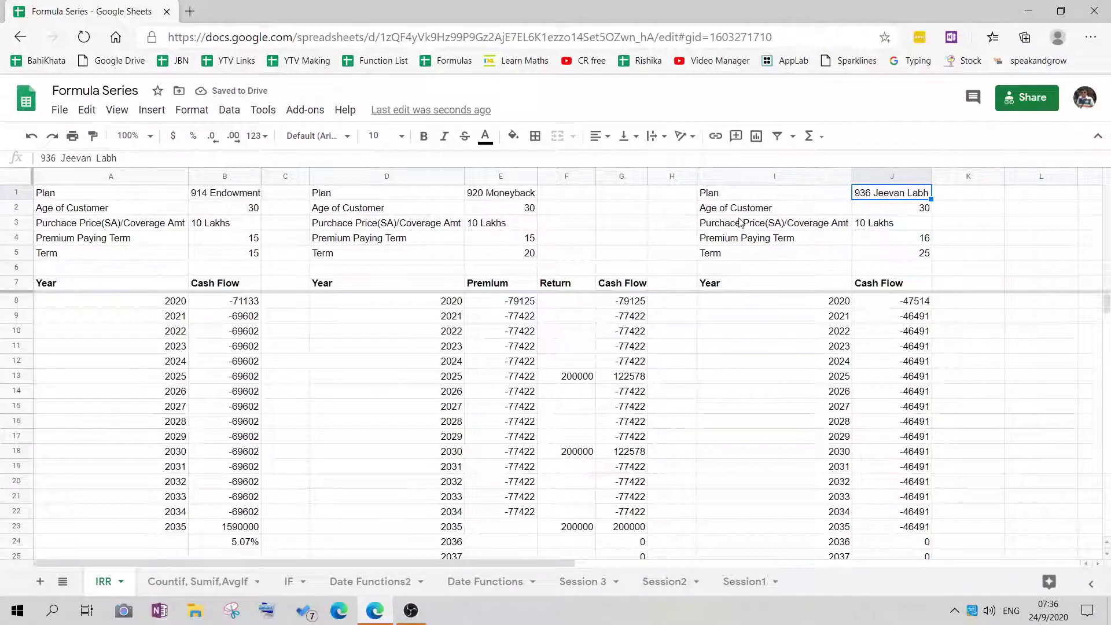
- Review the Jeevan Labh inputs: age 30, 10 Lakhs coverage, 16-year premium term, 25-year policy term
{"action": "left_click", "coordinate": [745, 213]}
{"action": "left_click", "coordinate": [919, 212]}
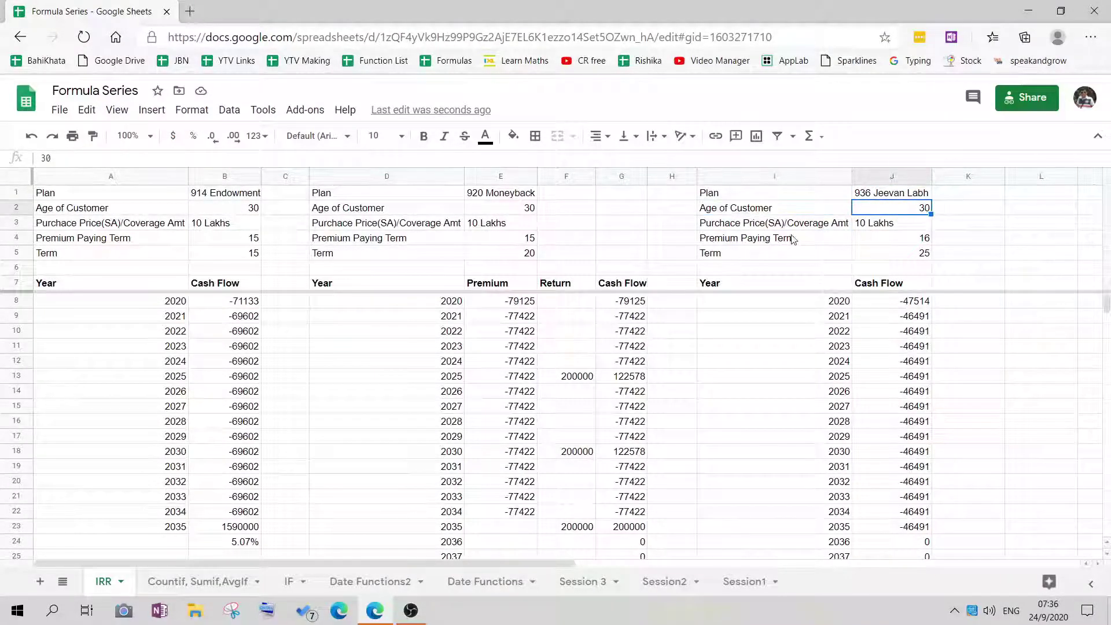
{"action": "left_click", "coordinate": [788, 225]}
{"action": "left_click", "coordinate": [900, 225]}
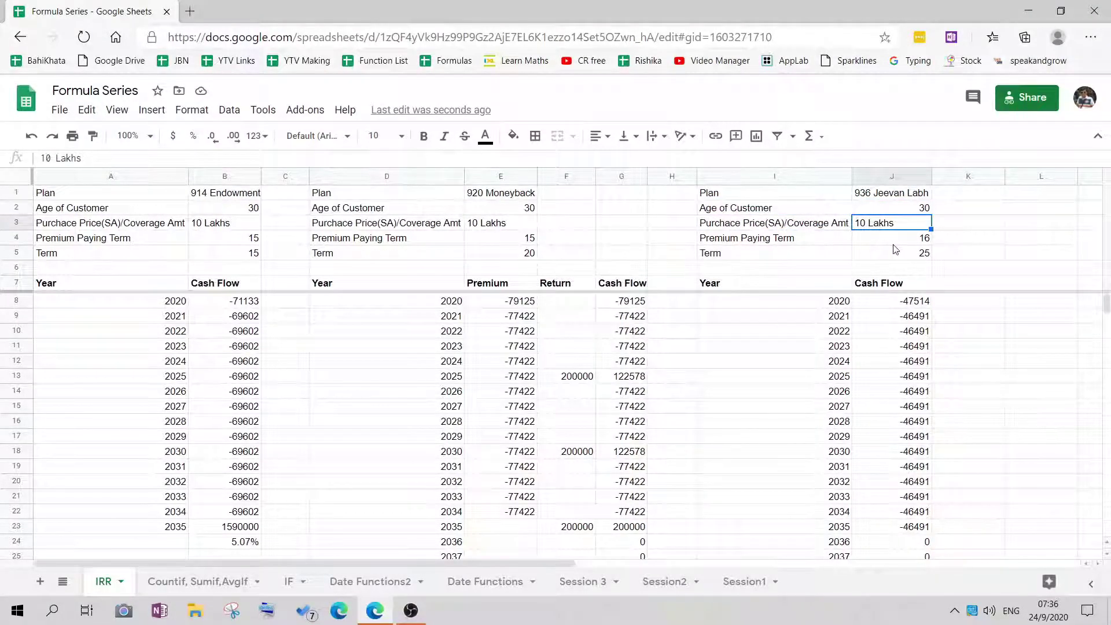
{"action": "left_click", "coordinate": [920, 239]}
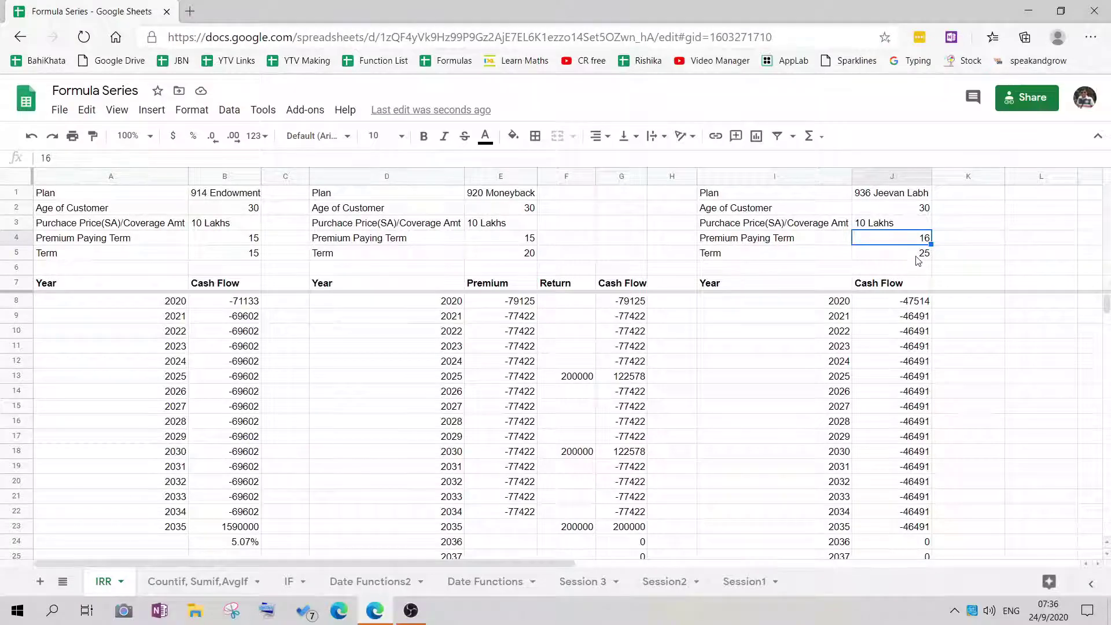
{"action": "left_click", "coordinate": [918, 259]}
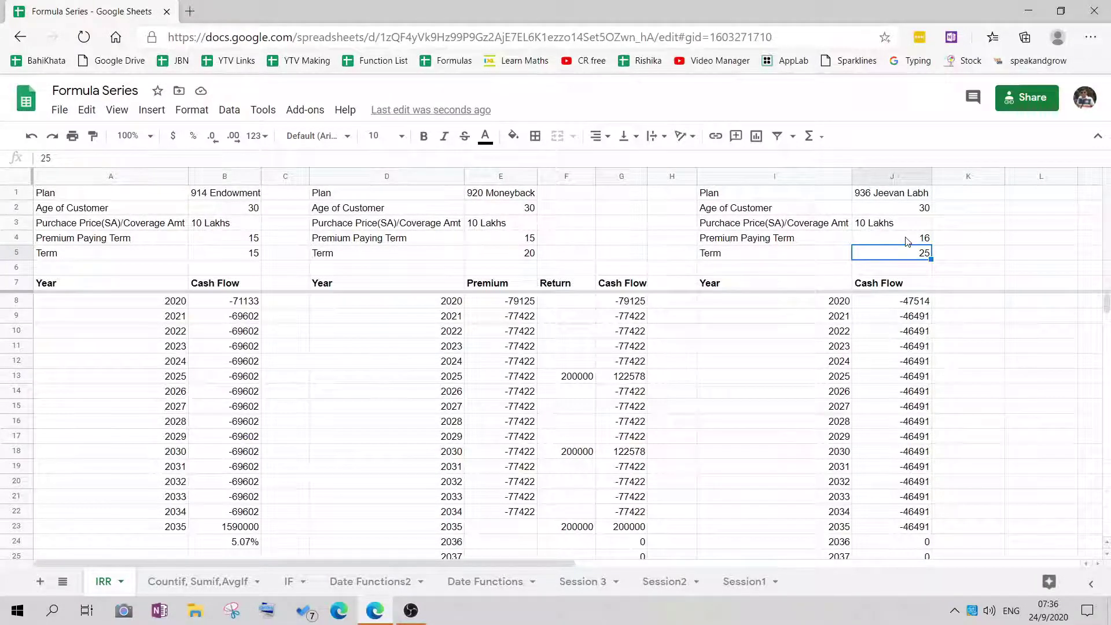
{"action": "left_click", "coordinate": [908, 240]}
{"action": "left_click", "coordinate": [912, 255]}
- Check the 2020 cash flow of -47514 and the recurring -46491 premiums through 2035
{"action": "left_click", "coordinate": [784, 286]}
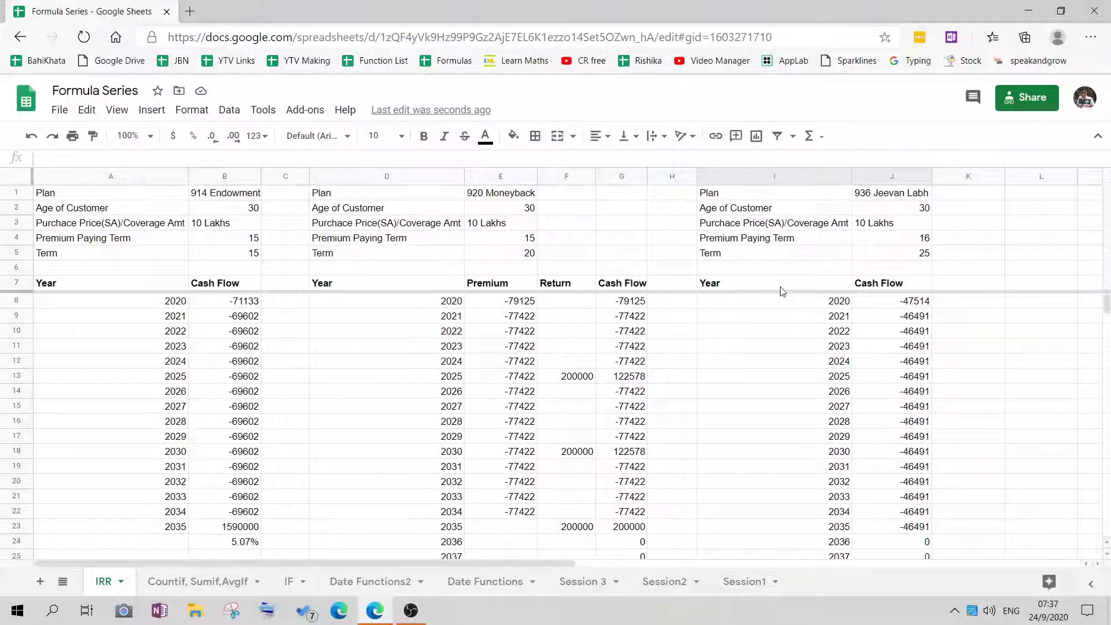
{"action": "left_click", "coordinate": [822, 309]}
{"action": "left_click", "coordinate": [909, 309]}
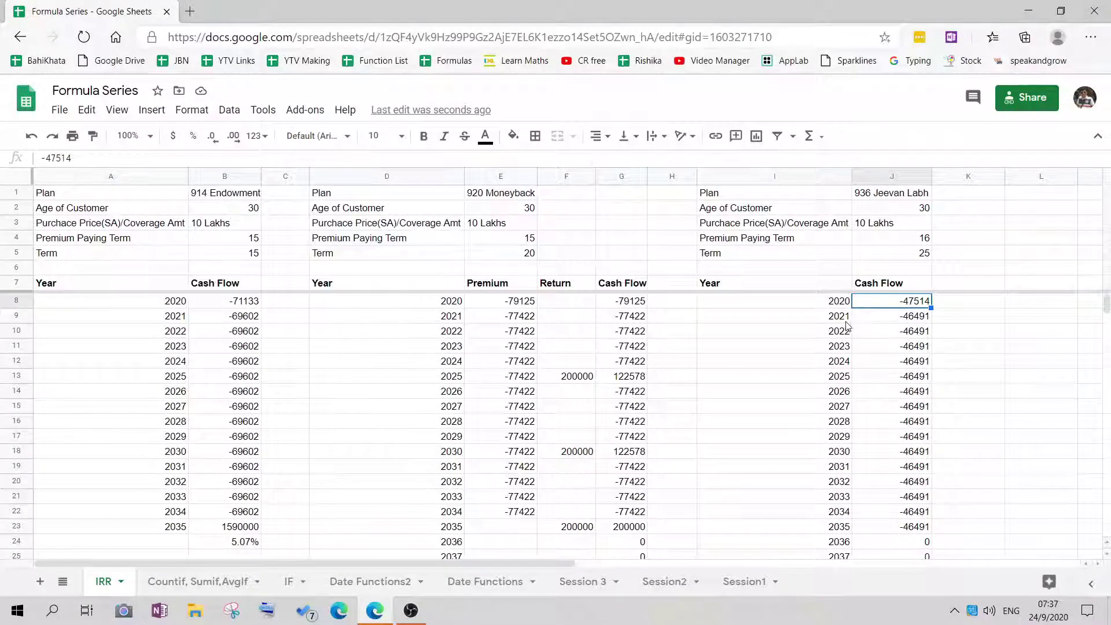
{"action": "left_click", "coordinate": [841, 527]}
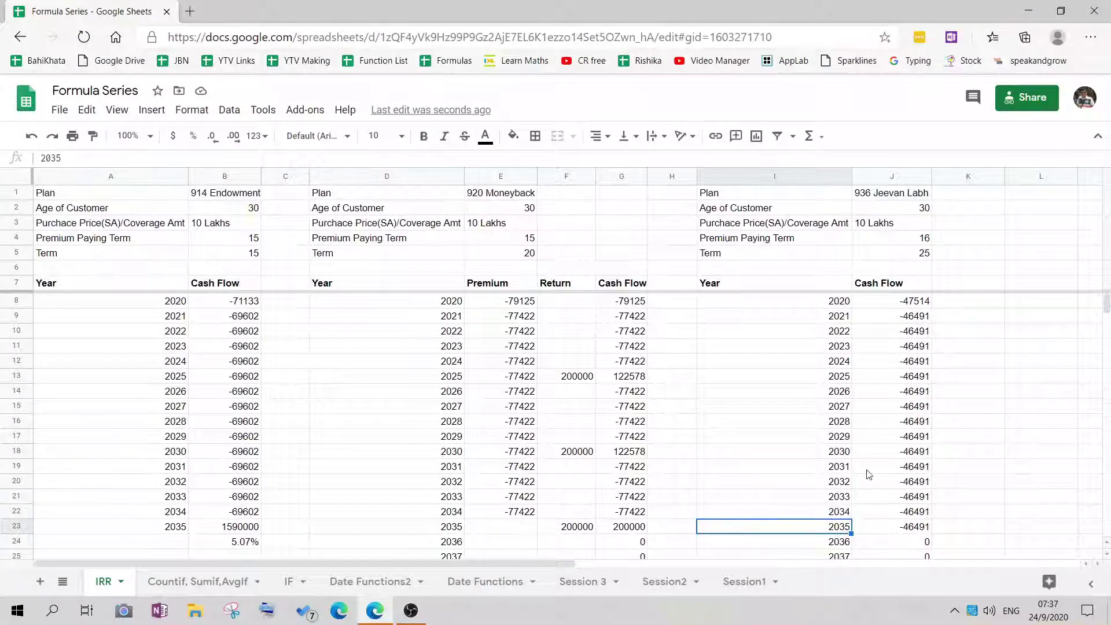
{"action": "left_click", "coordinate": [891, 317]}
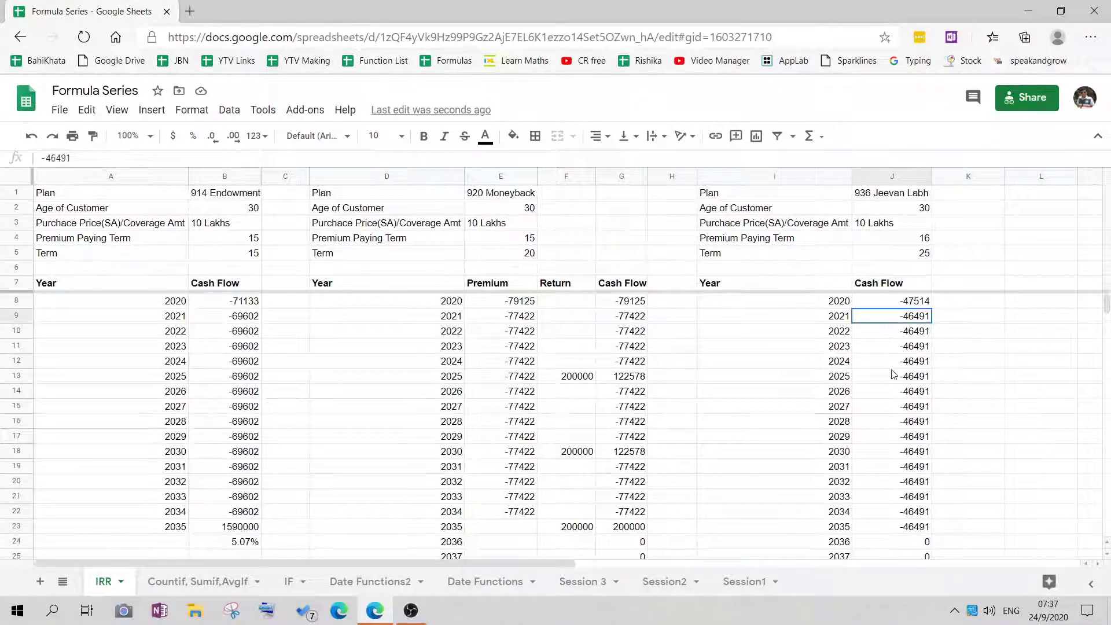
{"action": "left_click_drag", "start_coordinate": [894, 375], "coordinate": [910, 528]}
- Check the zero cash flows for 2036–2044 and the 2700000 maturity in 2045, then select J34
{"action": "scroll", "coordinate": [910, 451], "scroll_direction": "down", "scroll_amount": 3}
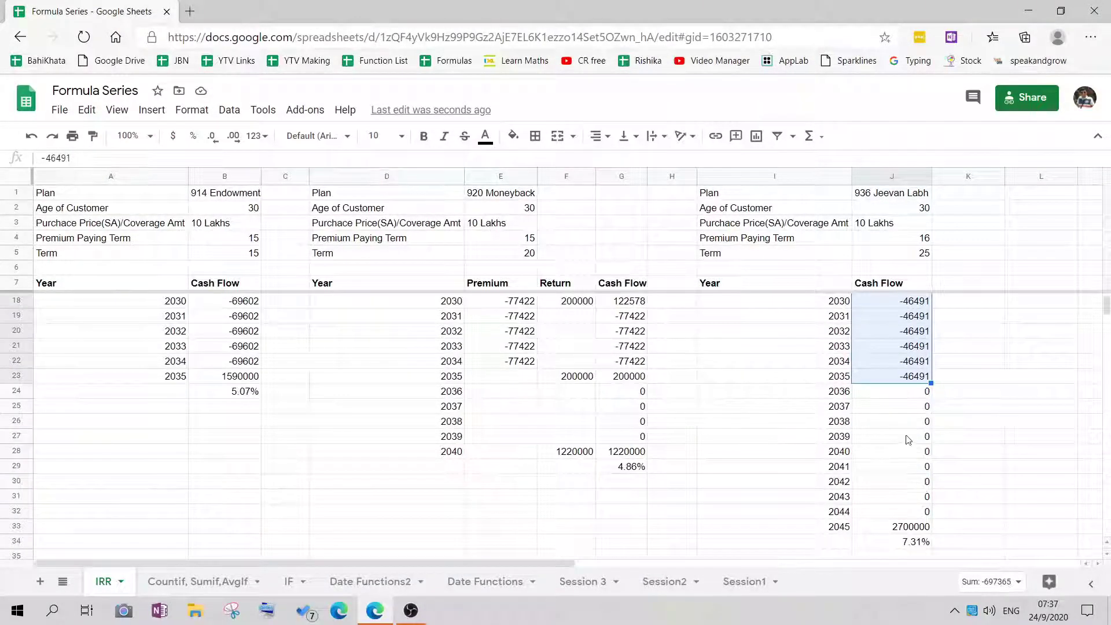
{"action": "left_click", "coordinate": [895, 394]}
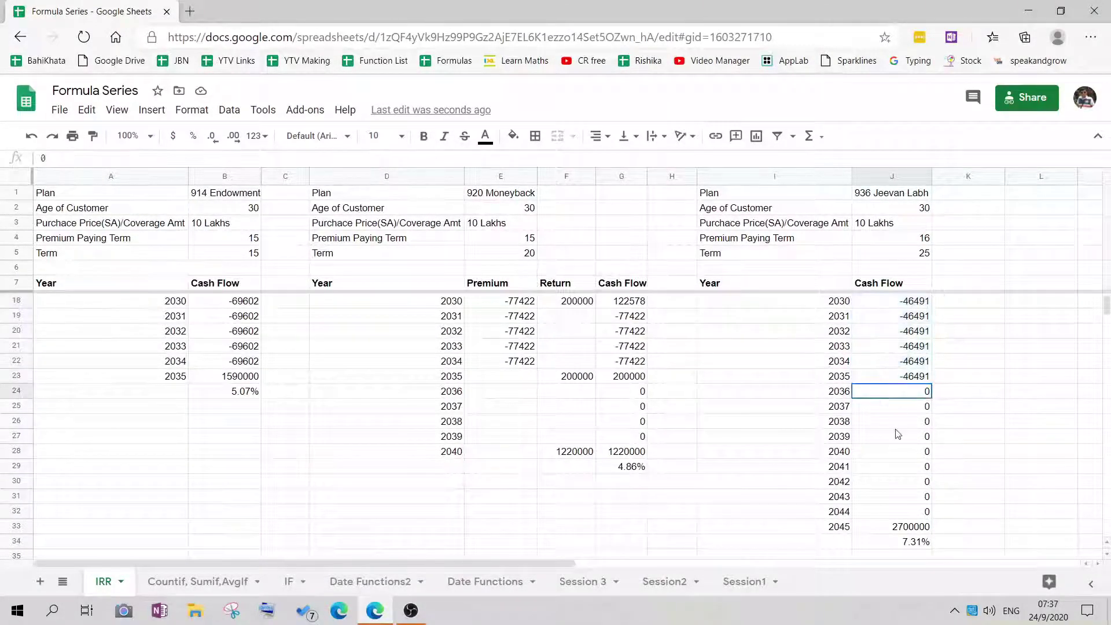
{"action": "left_click_drag", "start_coordinate": [898, 434], "coordinate": [904, 513]}
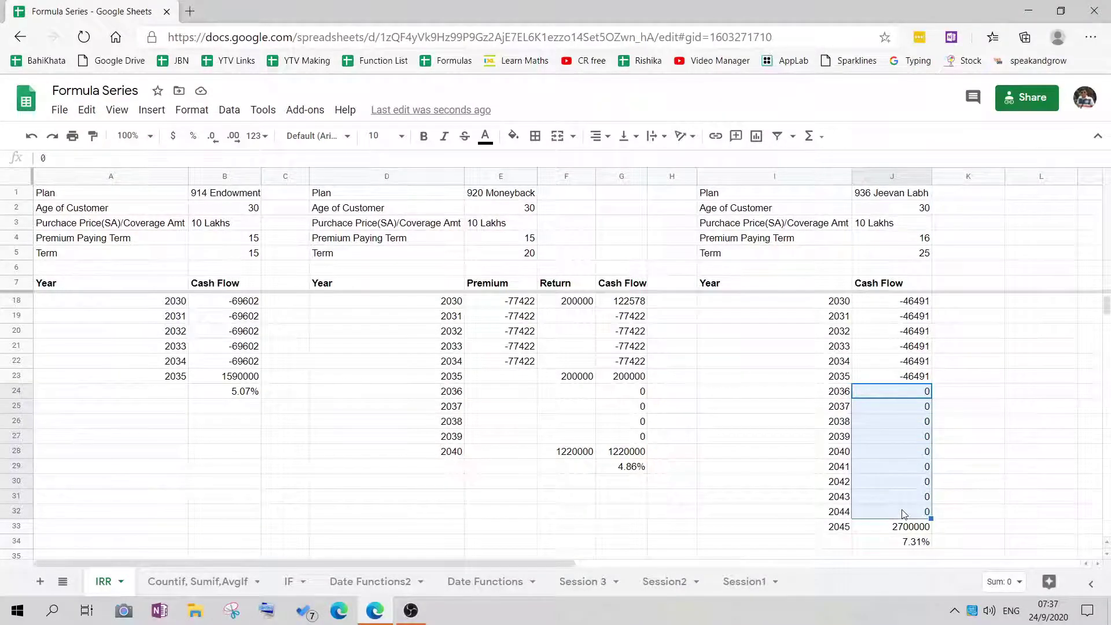
{"action": "left_click", "coordinate": [837, 397]}
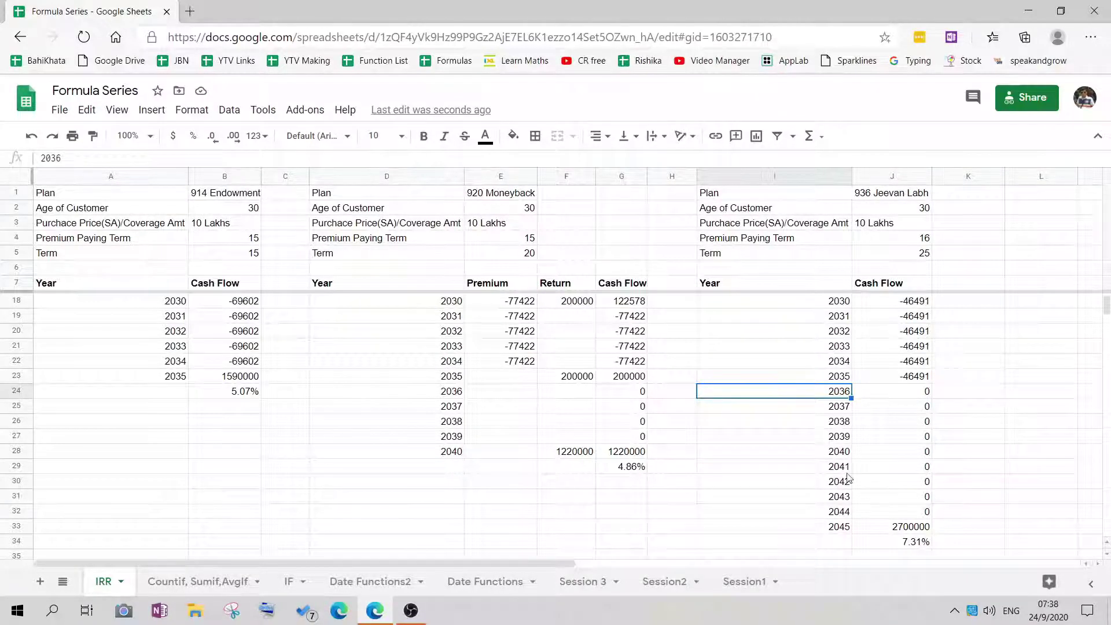
{"action": "left_click", "coordinate": [842, 514]}
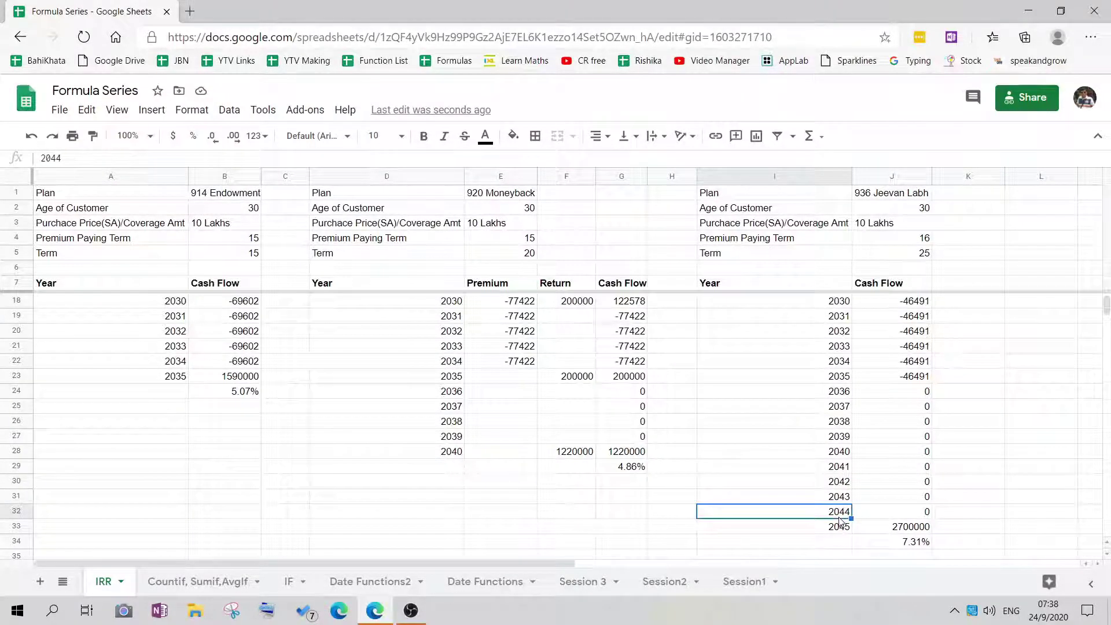
{"action": "left_click", "coordinate": [907, 394]}
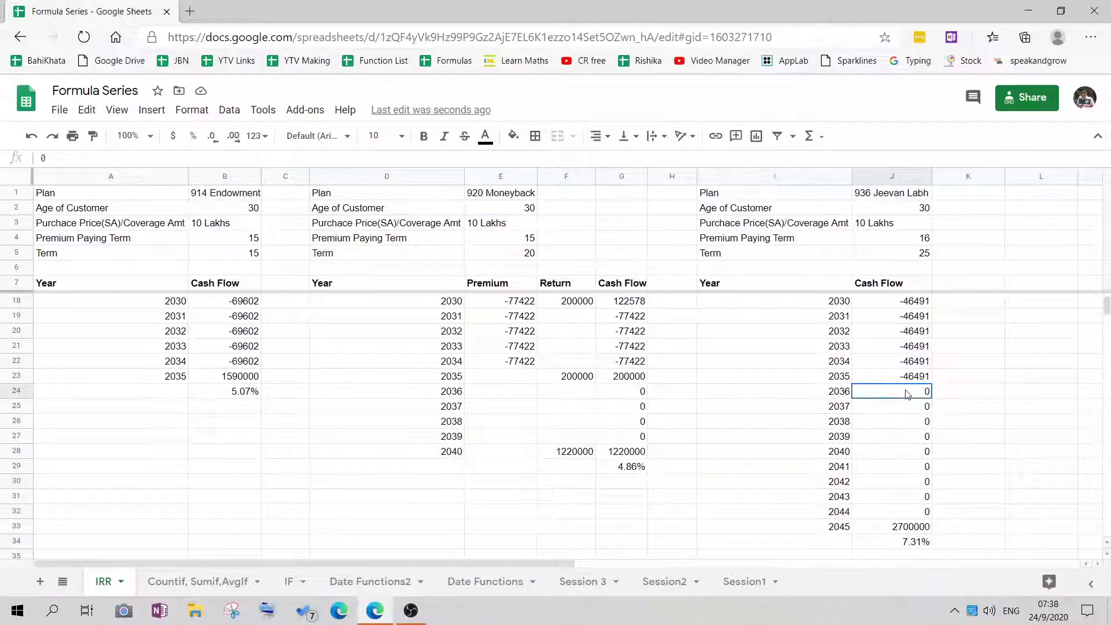
{"action": "left_click", "coordinate": [904, 528]}
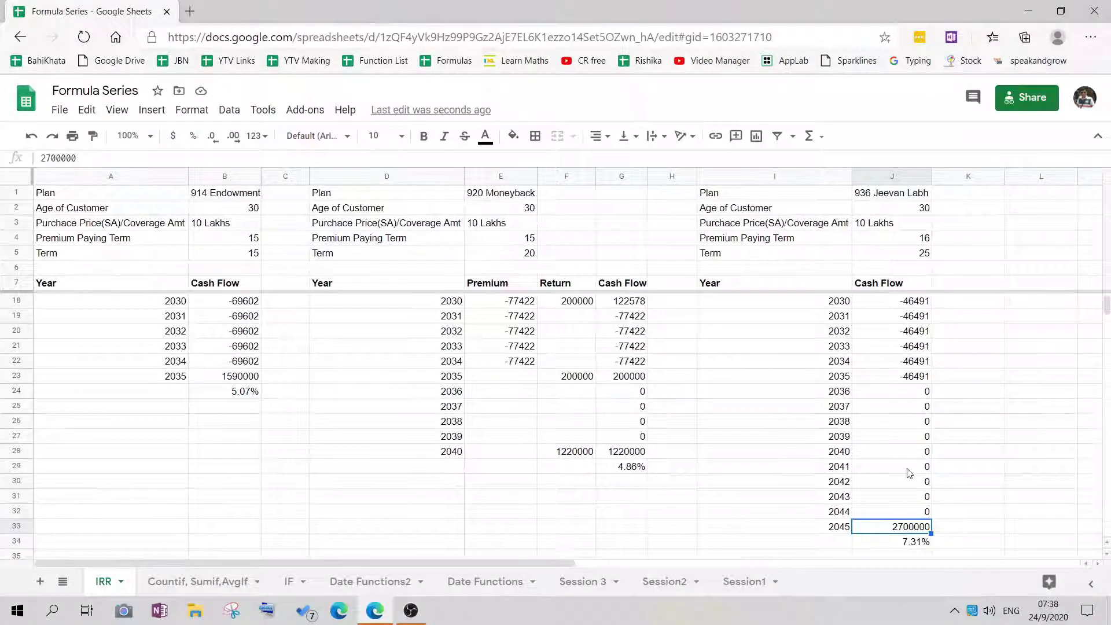
{"action": "scroll", "coordinate": [911, 469], "scroll_direction": "down", "scroll_amount": 2}
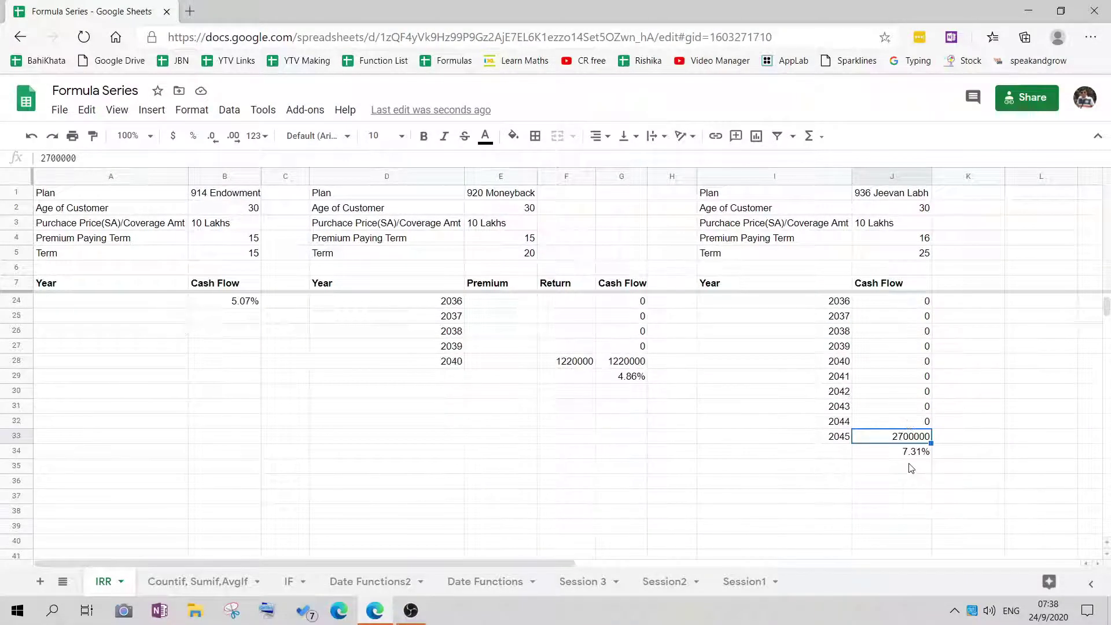
{"action": "left_click", "coordinate": [905, 455]}
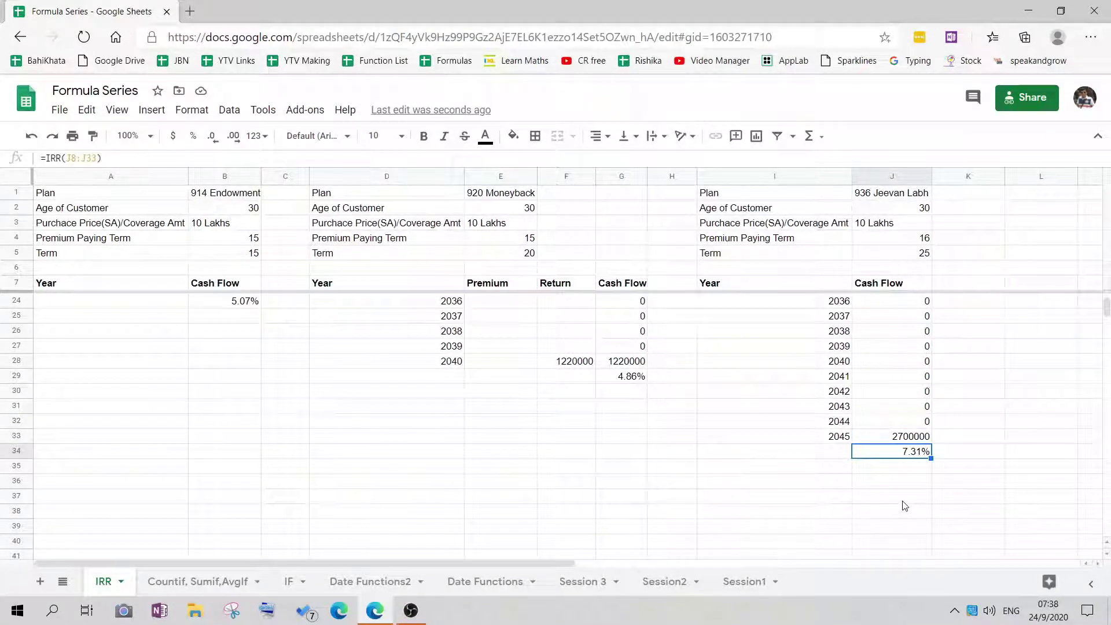
- Re-enter =IRR(J8:J33) in J34 to restore the 7.31% Jeevan Labh return
{"action": "key", "text": "Delete"}
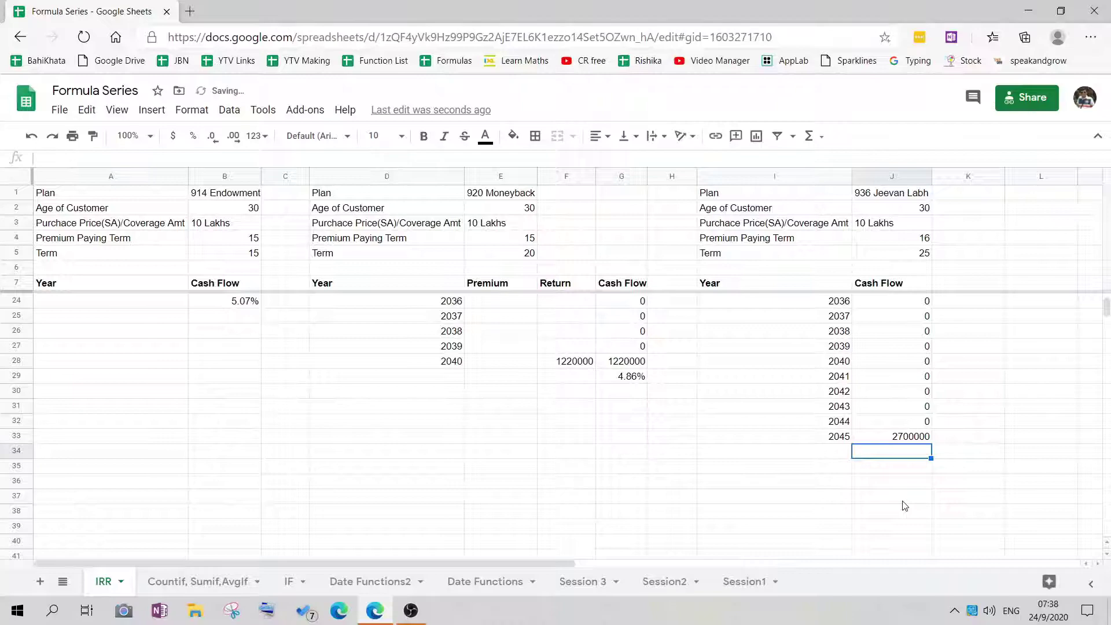
{"action": "type", "text": "=IRR(J33"}
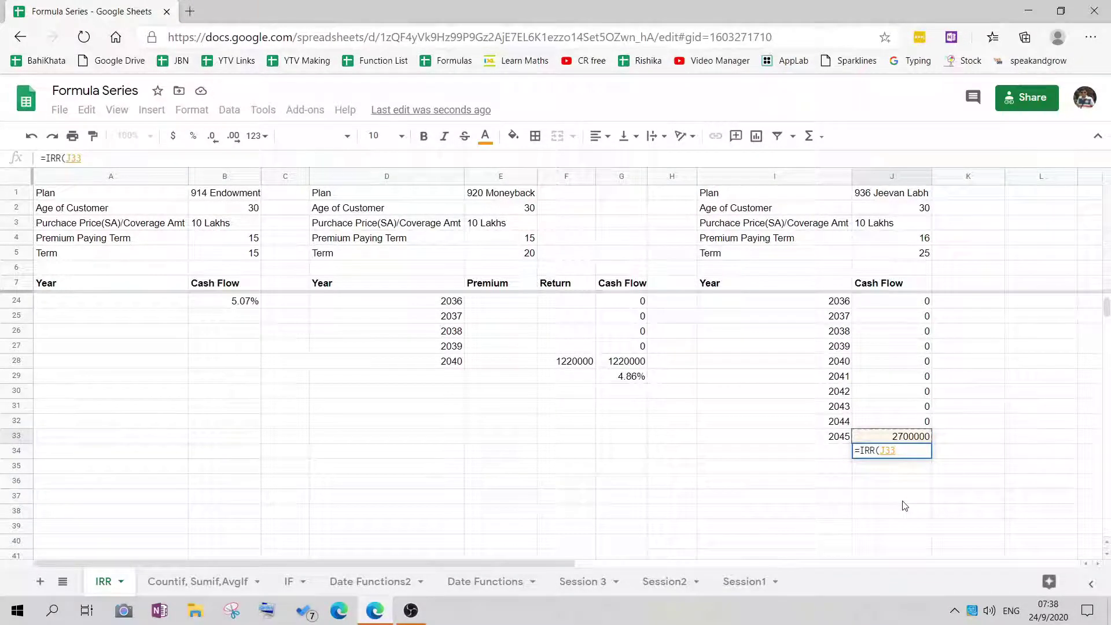
{"action": "key", "text": "ctrl+shift+Up"}
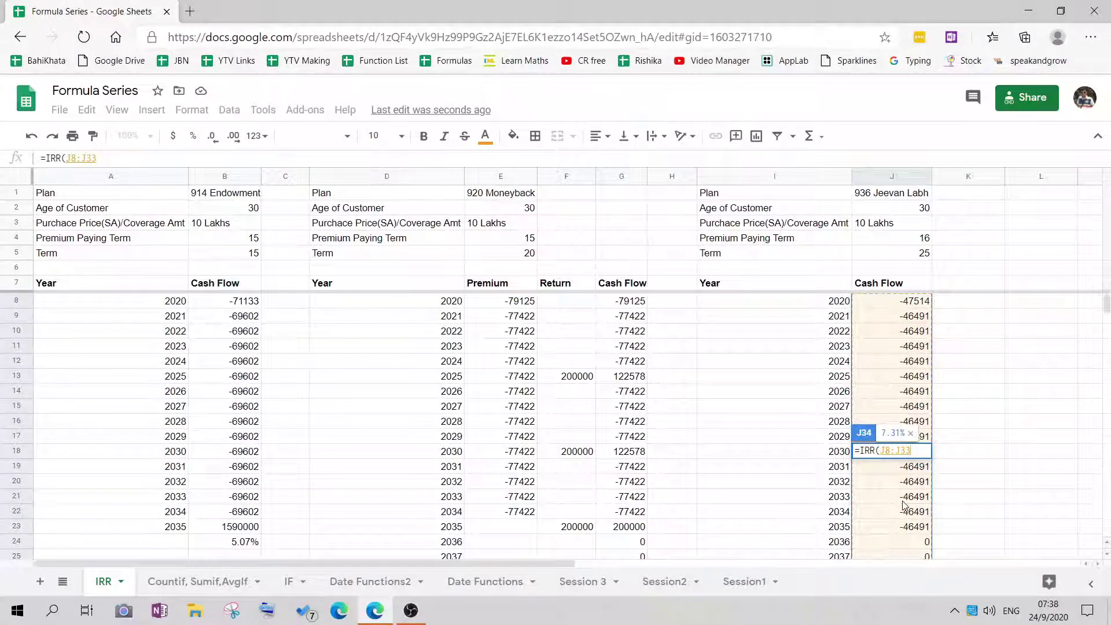
{"action": "type", "text": ")"}
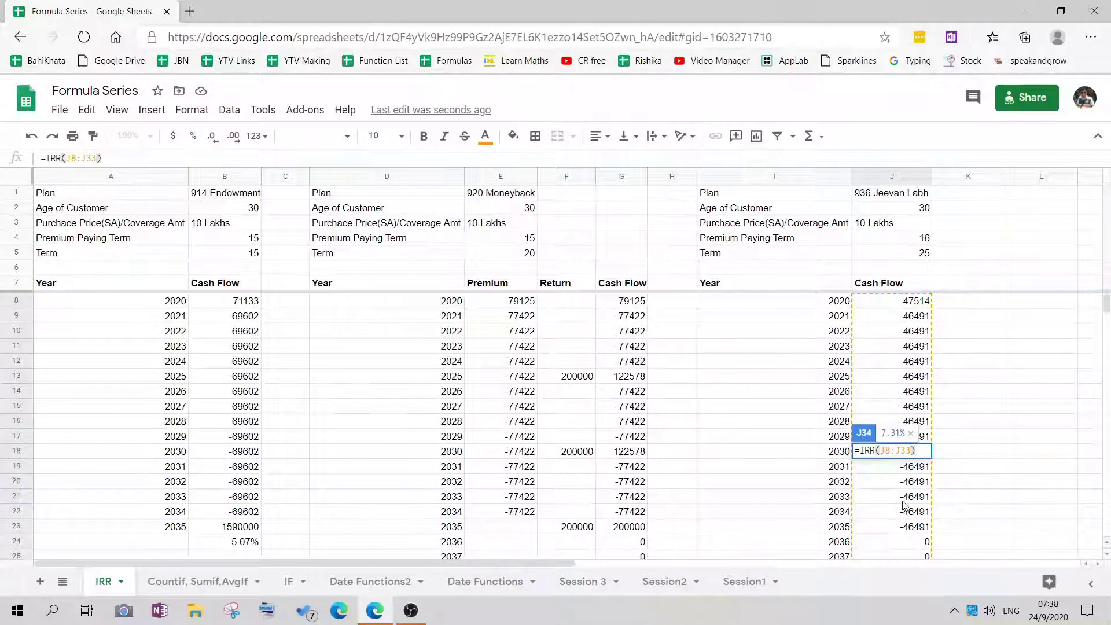
{"action": "key", "text": "Return"}
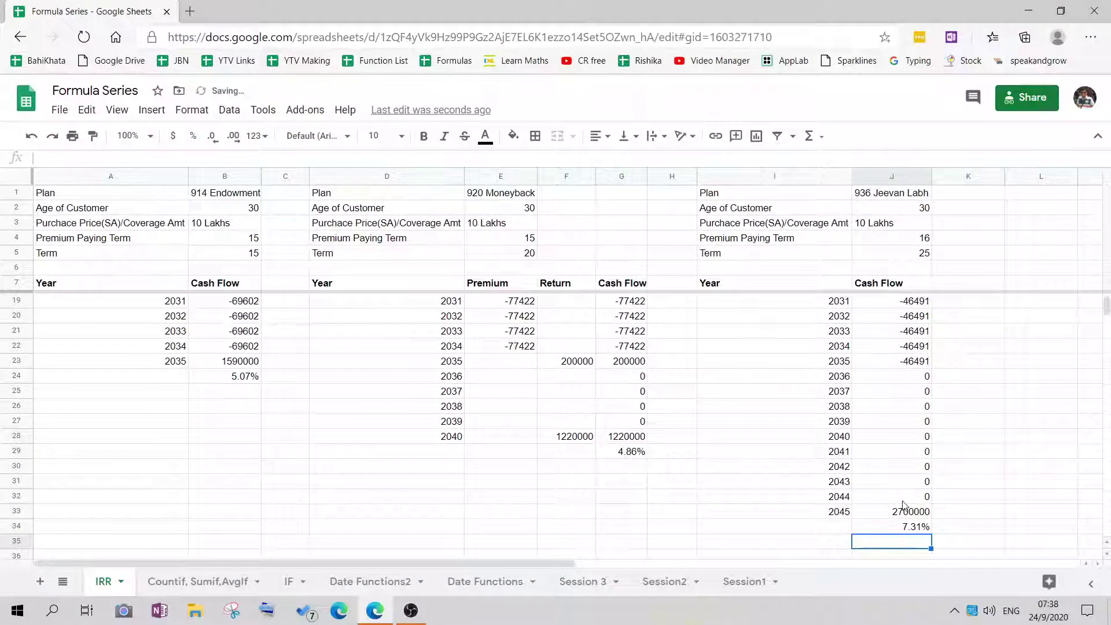
{"action": "key", "text": "Up"}
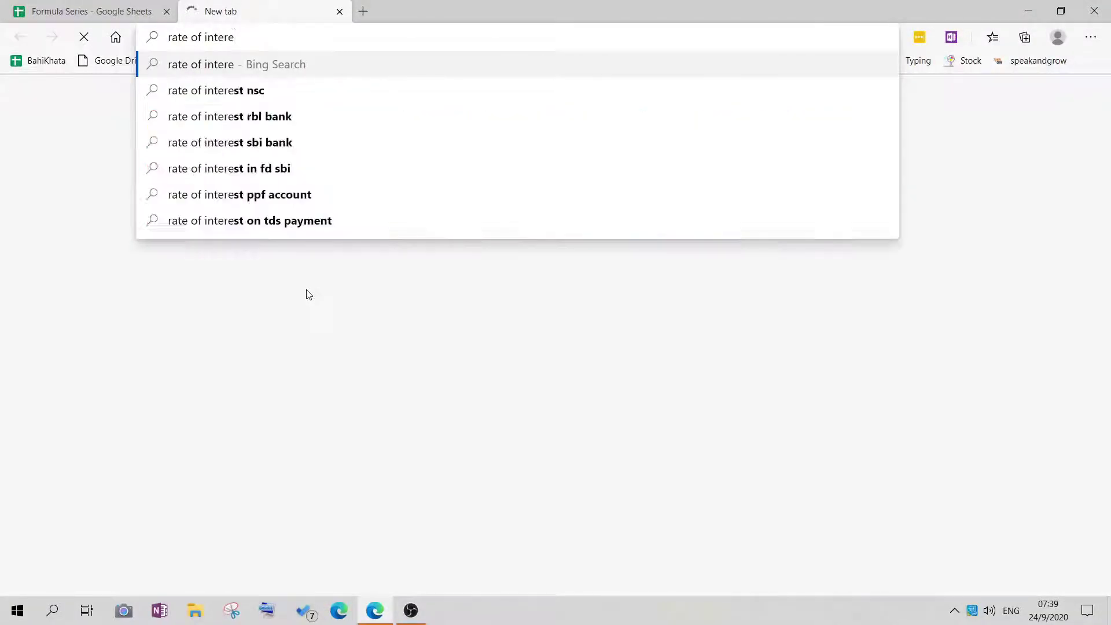
- Search Bing for 'rate of interest of PPF' and highlight the 7.1% rate answer
{"action": "type", "text": "st of PPF"}
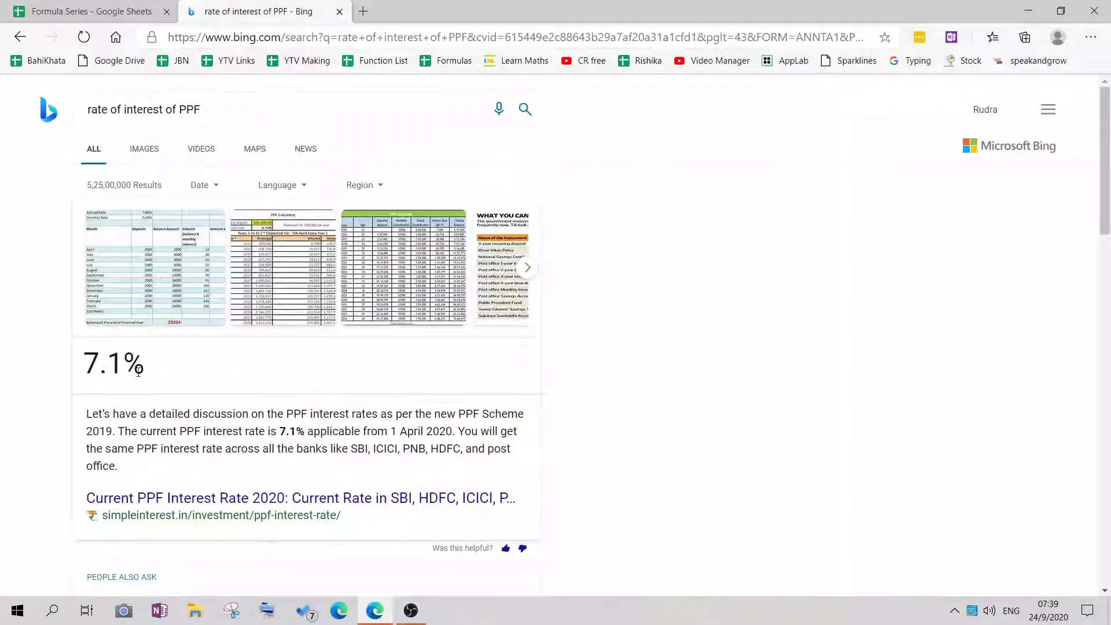
{"action": "double_click", "coordinate": [116, 366]}
{"action": "left_click_drag", "start_coordinate": [152, 374], "coordinate": [153, 376]}
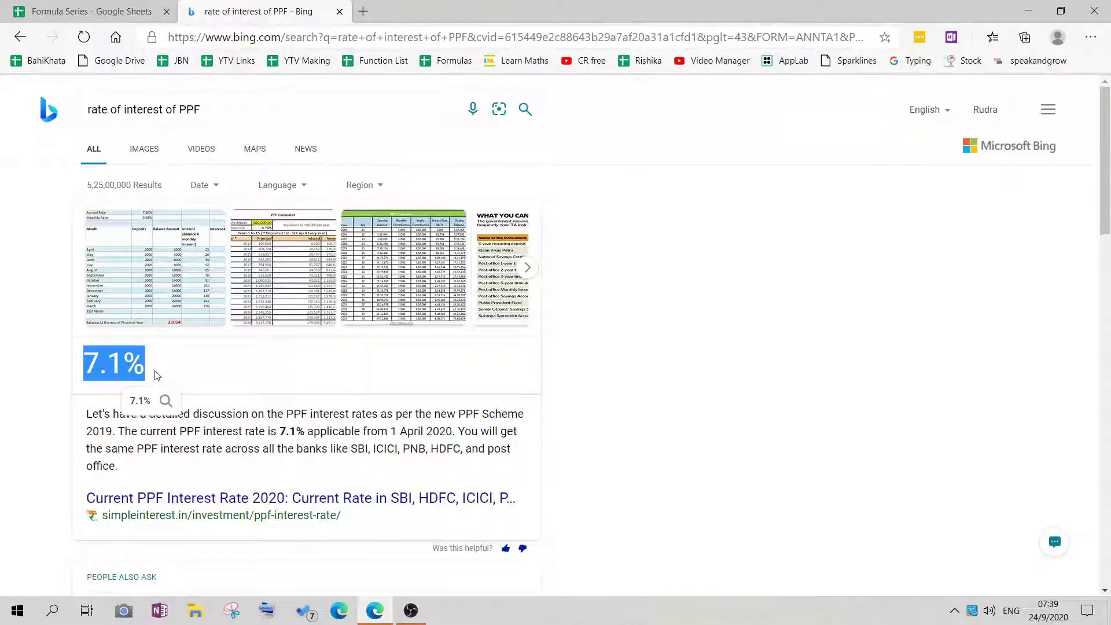
- Enter the 7.1% PPF rate in J36, below the 7.31% Jeevan Labh IRR
{"action": "key", "text": "ctrl+Tab"}
{"action": "type", "text": "7"}
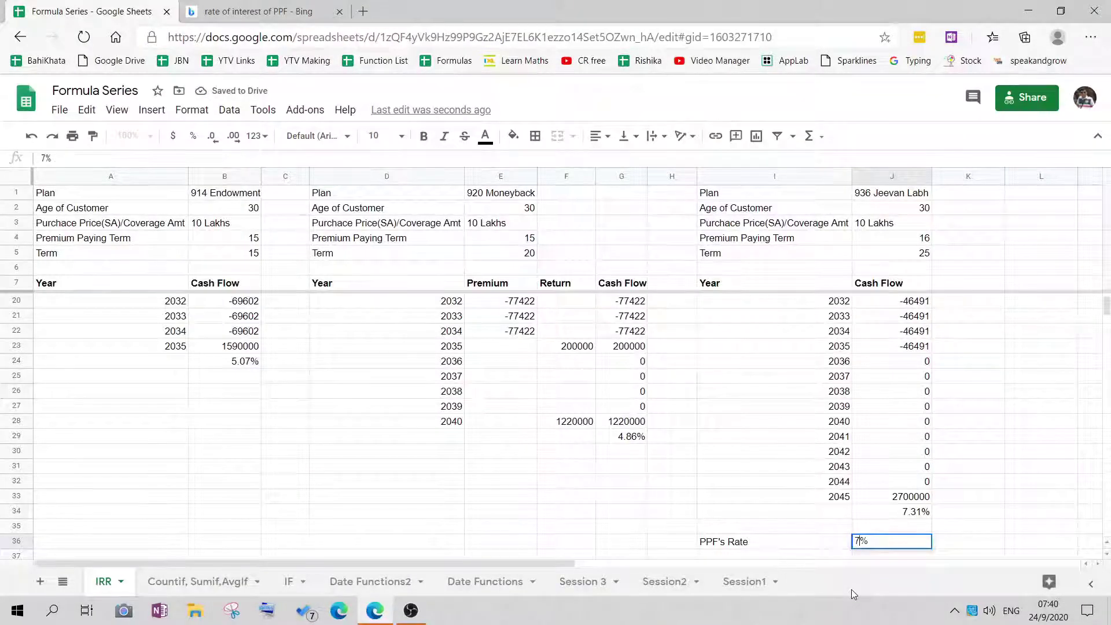
{"action": "type", "text": ".1"}
{"action": "key", "text": "Return"}
{"action": "key", "text": "Up"}
{"action": "key", "text": "Up"}
{"action": "key", "text": "Up"}
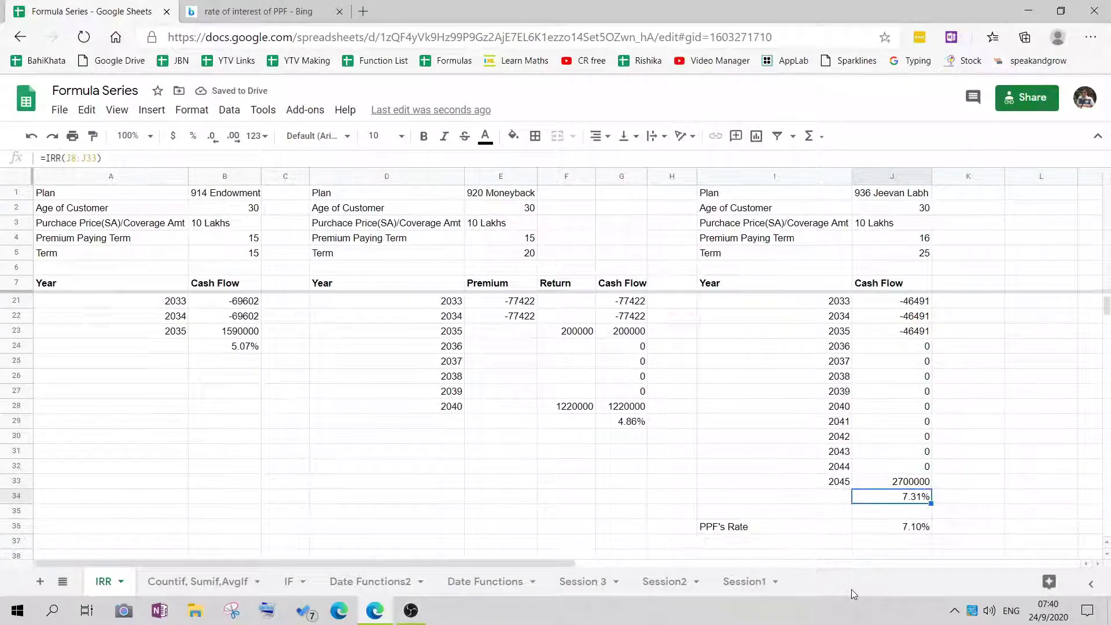
{"action": "key", "text": "Down"}
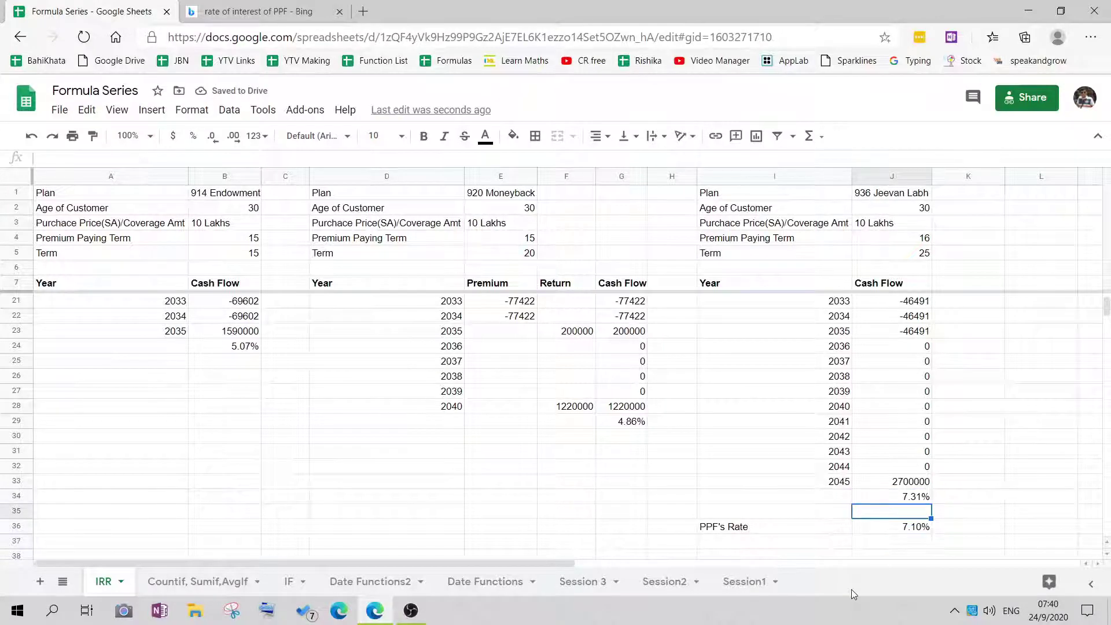
{"action": "key", "text": "Up"}
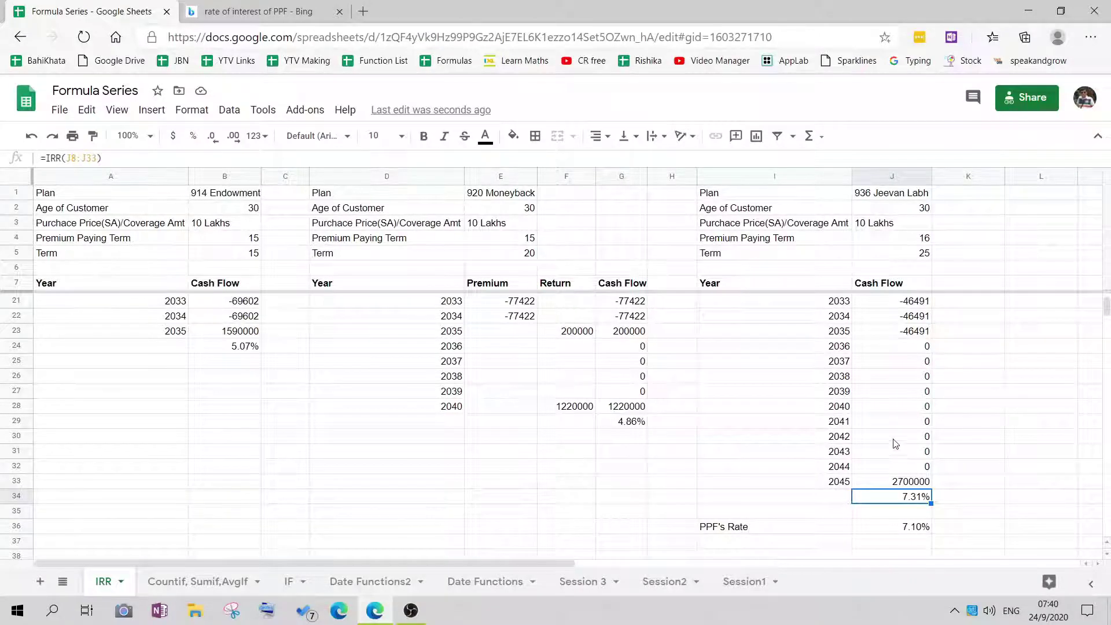
{"action": "scroll", "coordinate": [890, 446], "scroll_direction": "up", "scroll_amount": 4}
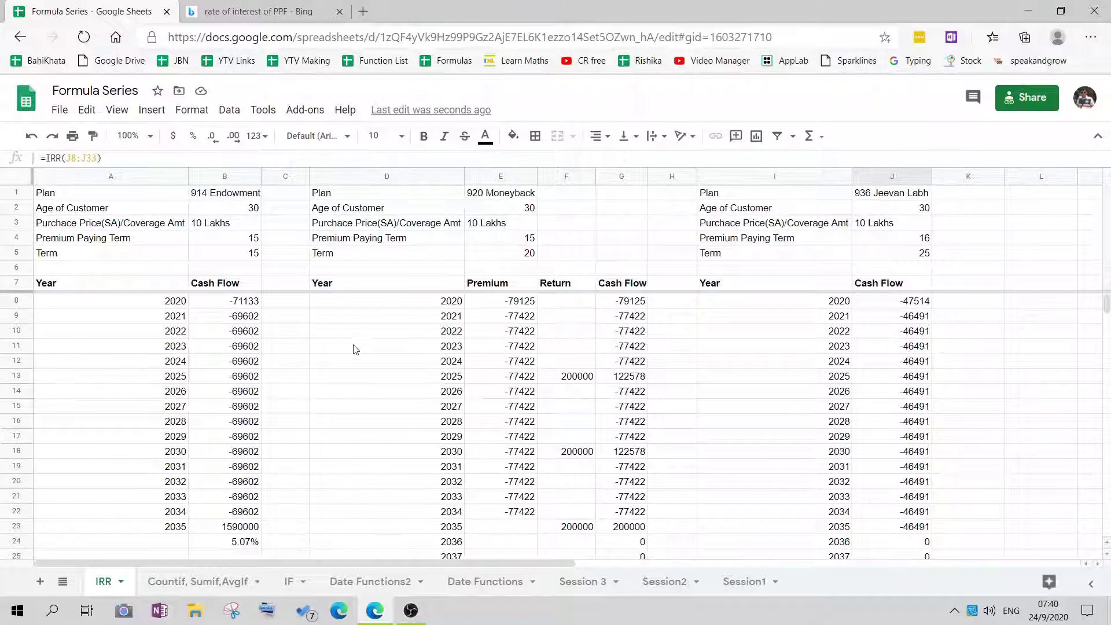
{"action": "scroll", "coordinate": [366, 387], "scroll_direction": "down", "scroll_amount": 1}
{"action": "left_click", "coordinate": [237, 497]}
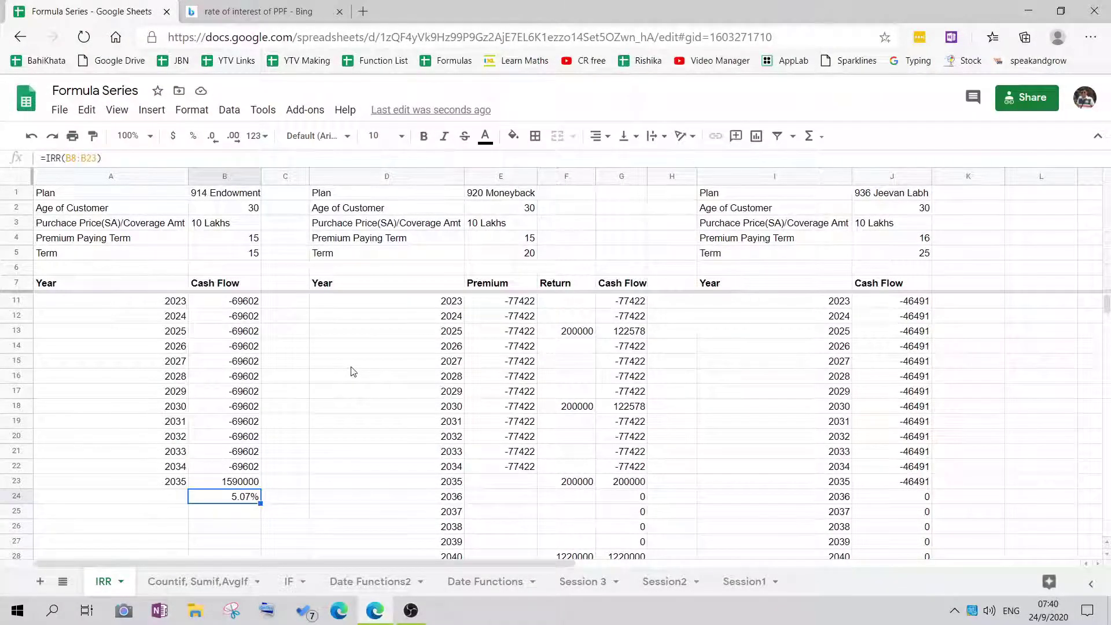
{"action": "left_click", "coordinate": [228, 198]}
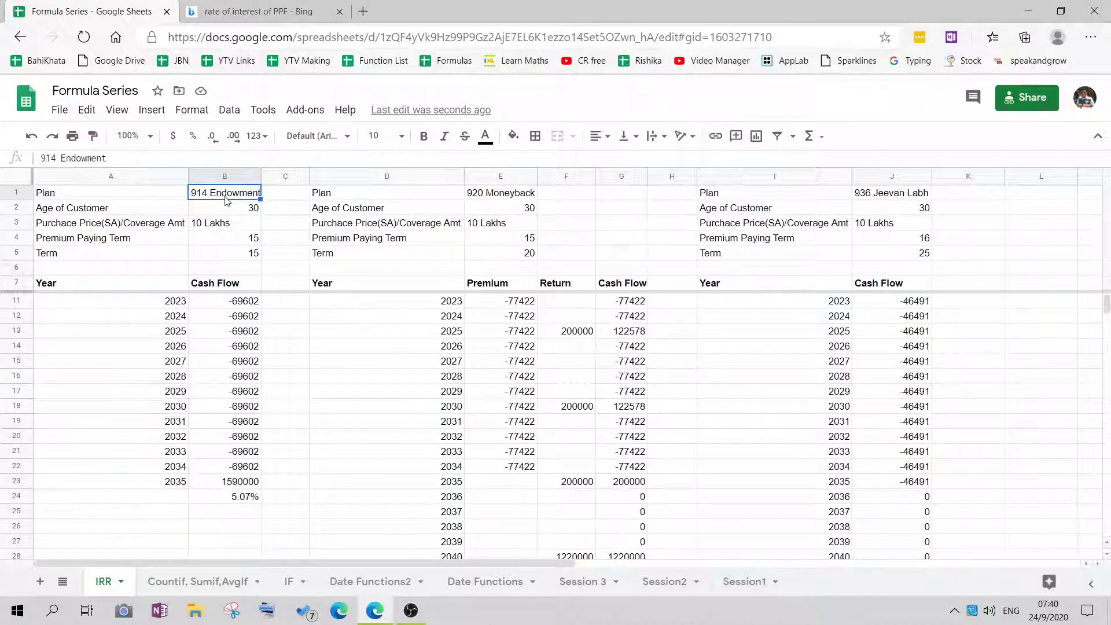
{"action": "left_click", "coordinate": [489, 200]}
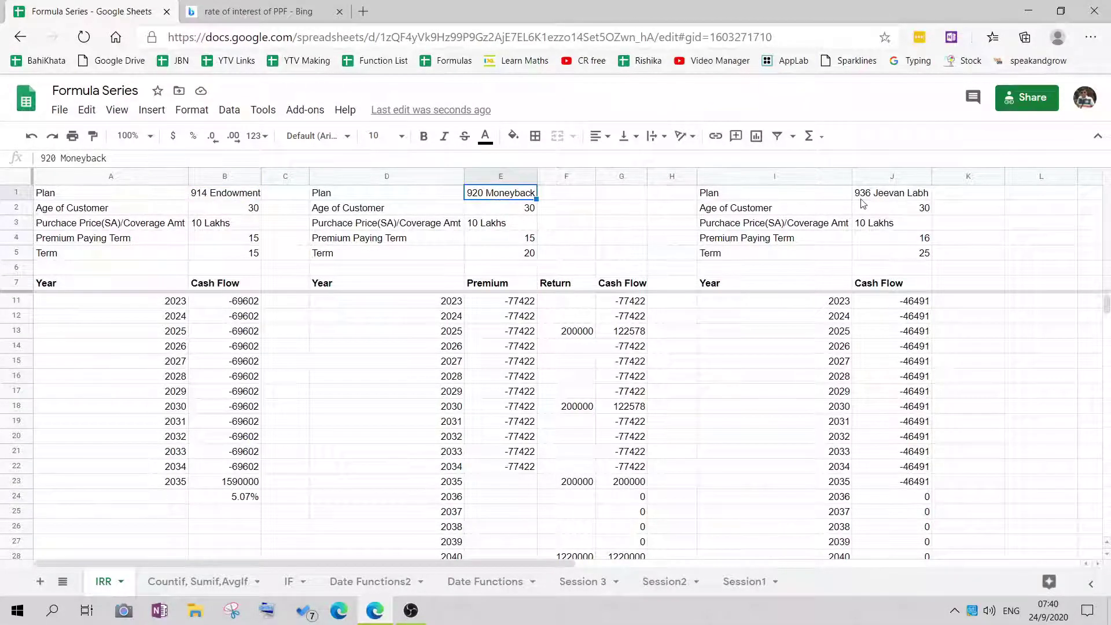
{"action": "left_click", "coordinate": [900, 200]}
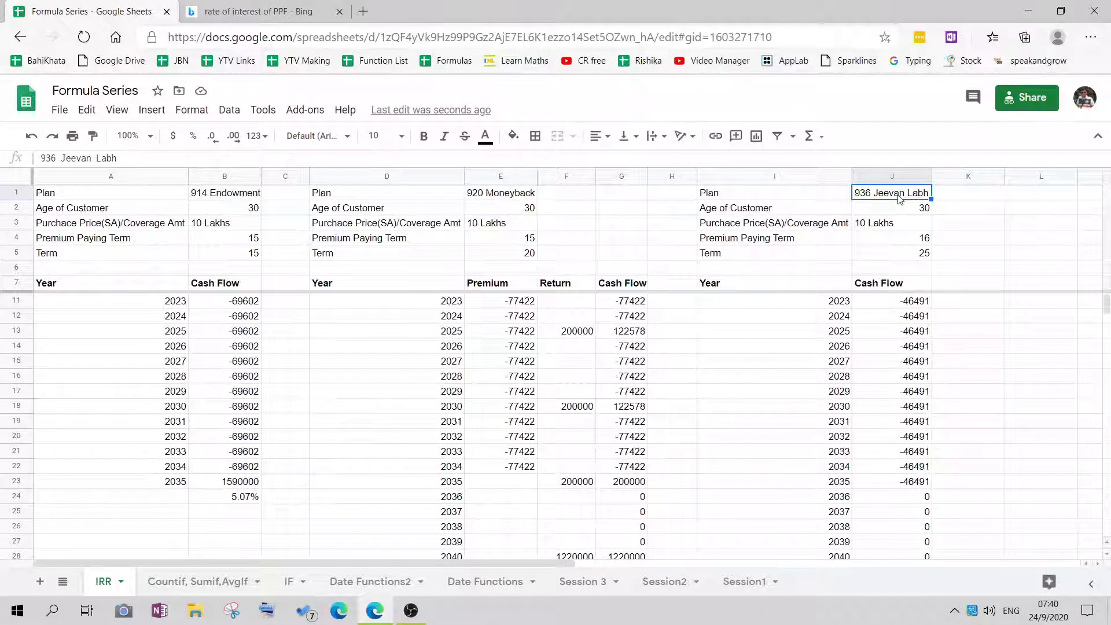
{"action": "left_click", "coordinate": [234, 194]}
{"action": "left_click", "coordinate": [486, 201]}
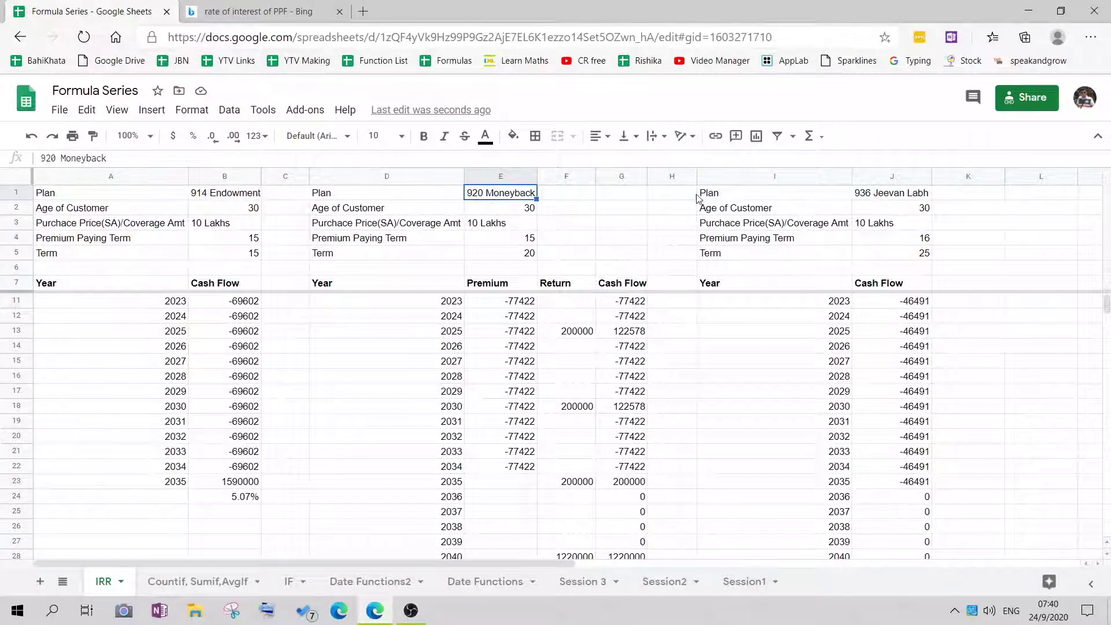
{"action": "left_click", "coordinate": [891, 197]}
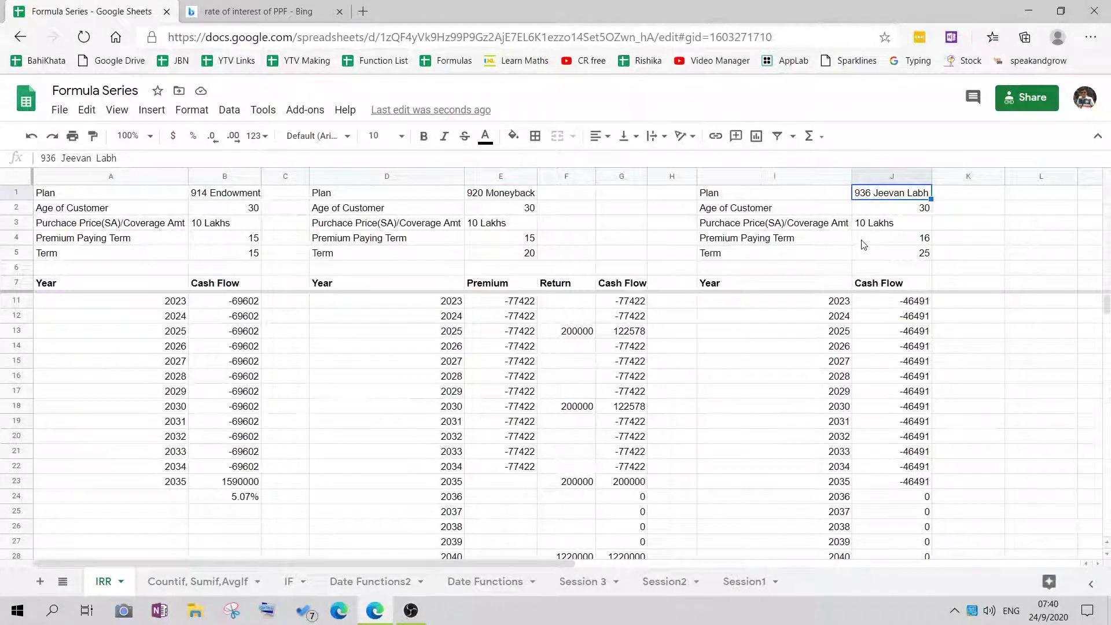
{"action": "left_click", "coordinate": [886, 253]}
{"action": "scroll", "coordinate": [631, 399], "scroll_direction": "down", "scroll_amount": 3}
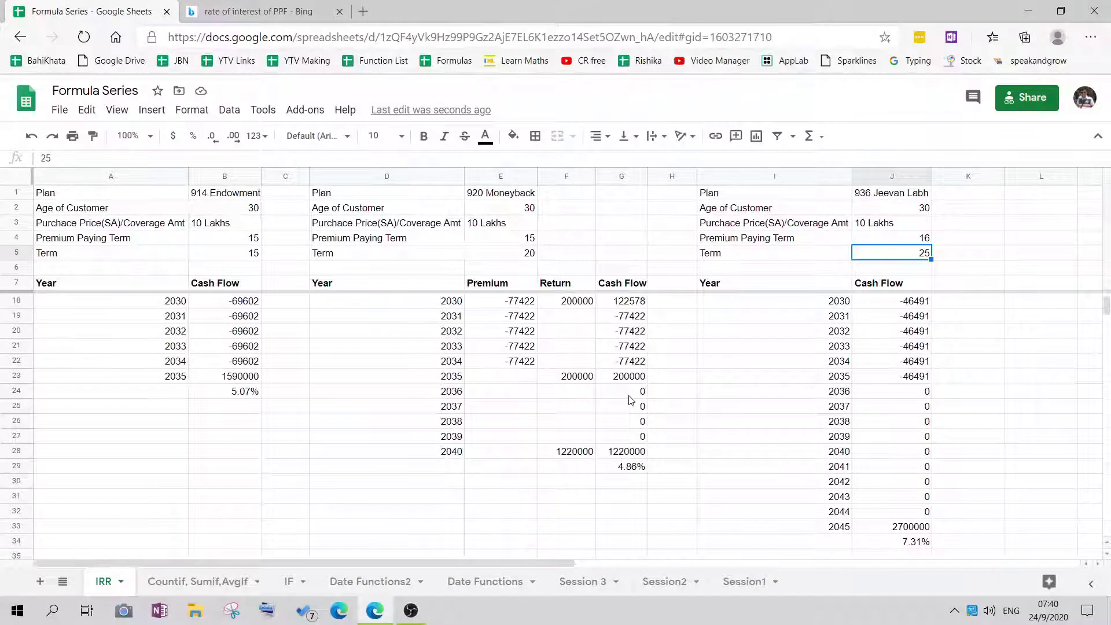
{"action": "scroll", "coordinate": [631, 400], "scroll_direction": "up", "scroll_amount": 4}
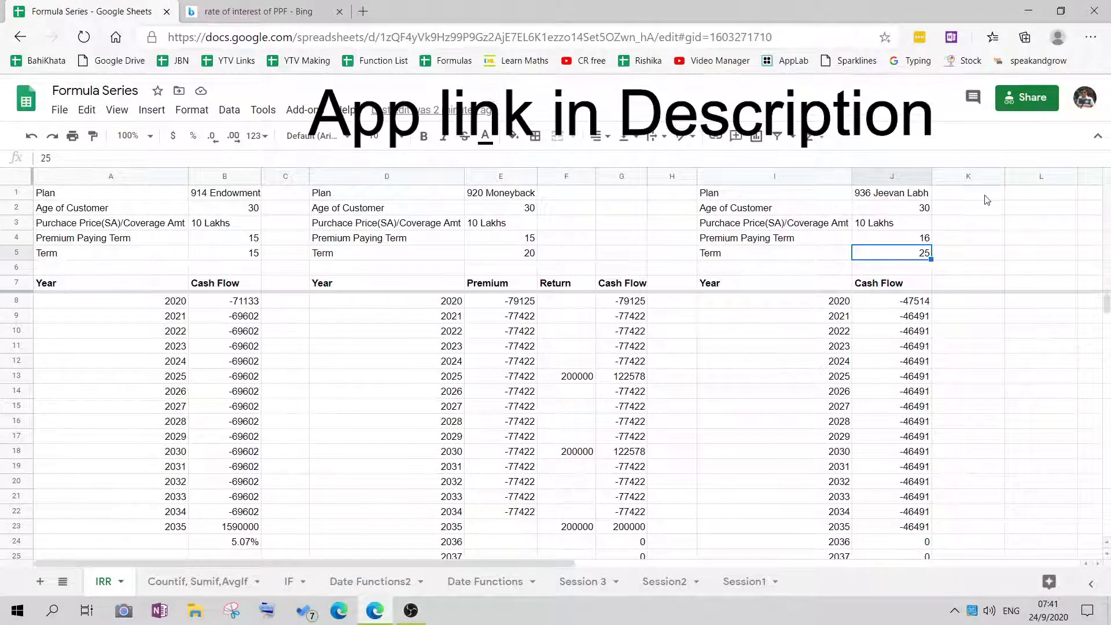
{"action": "left_click", "coordinate": [1026, 198]}
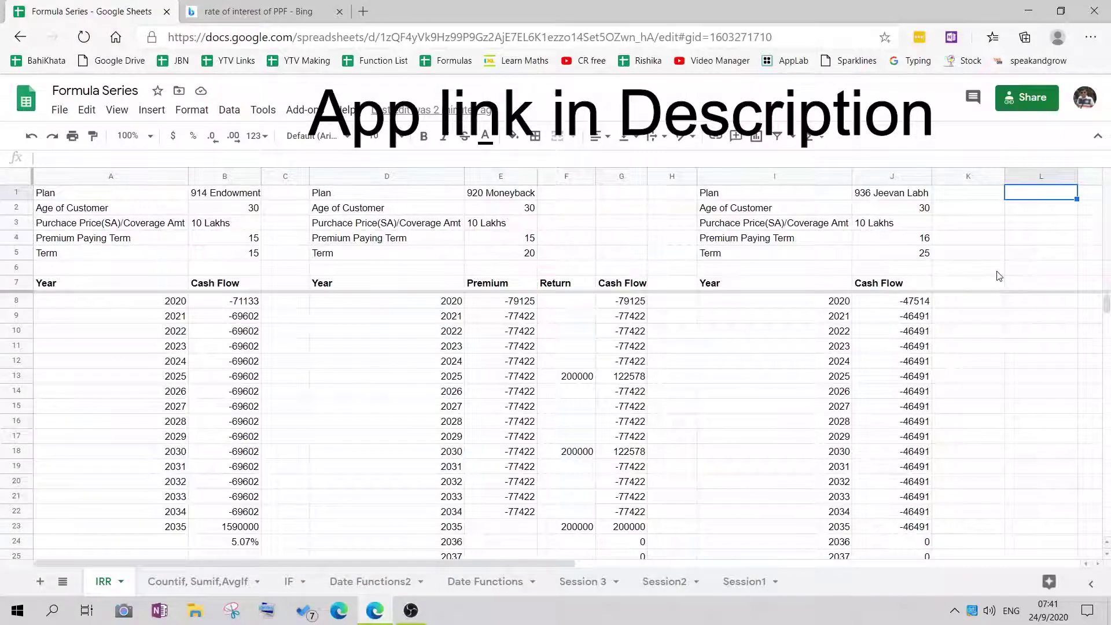